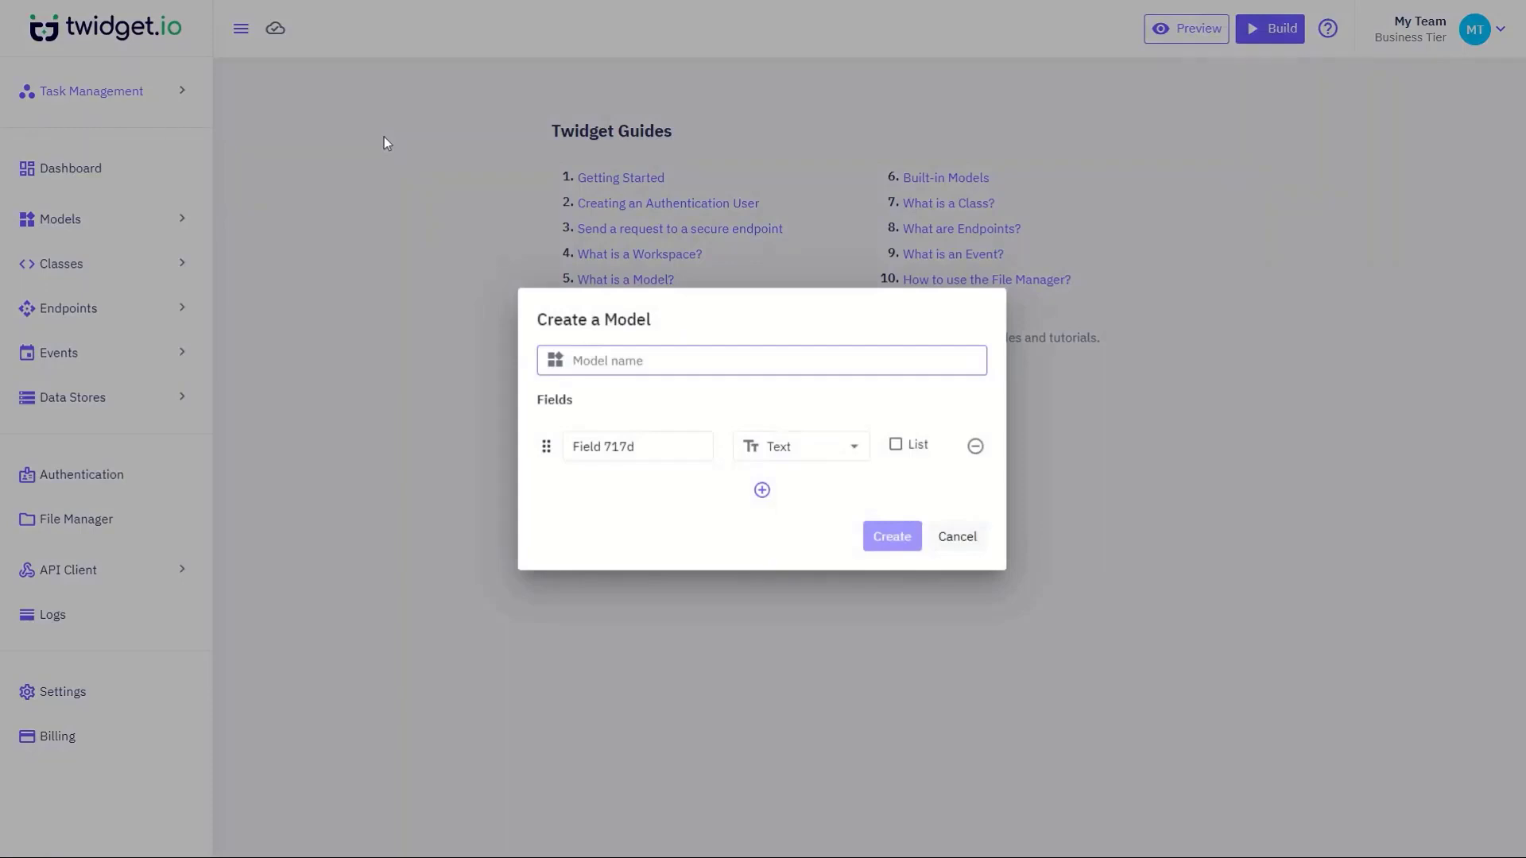
Name the new model Task and name its first text field Description
type("Task")
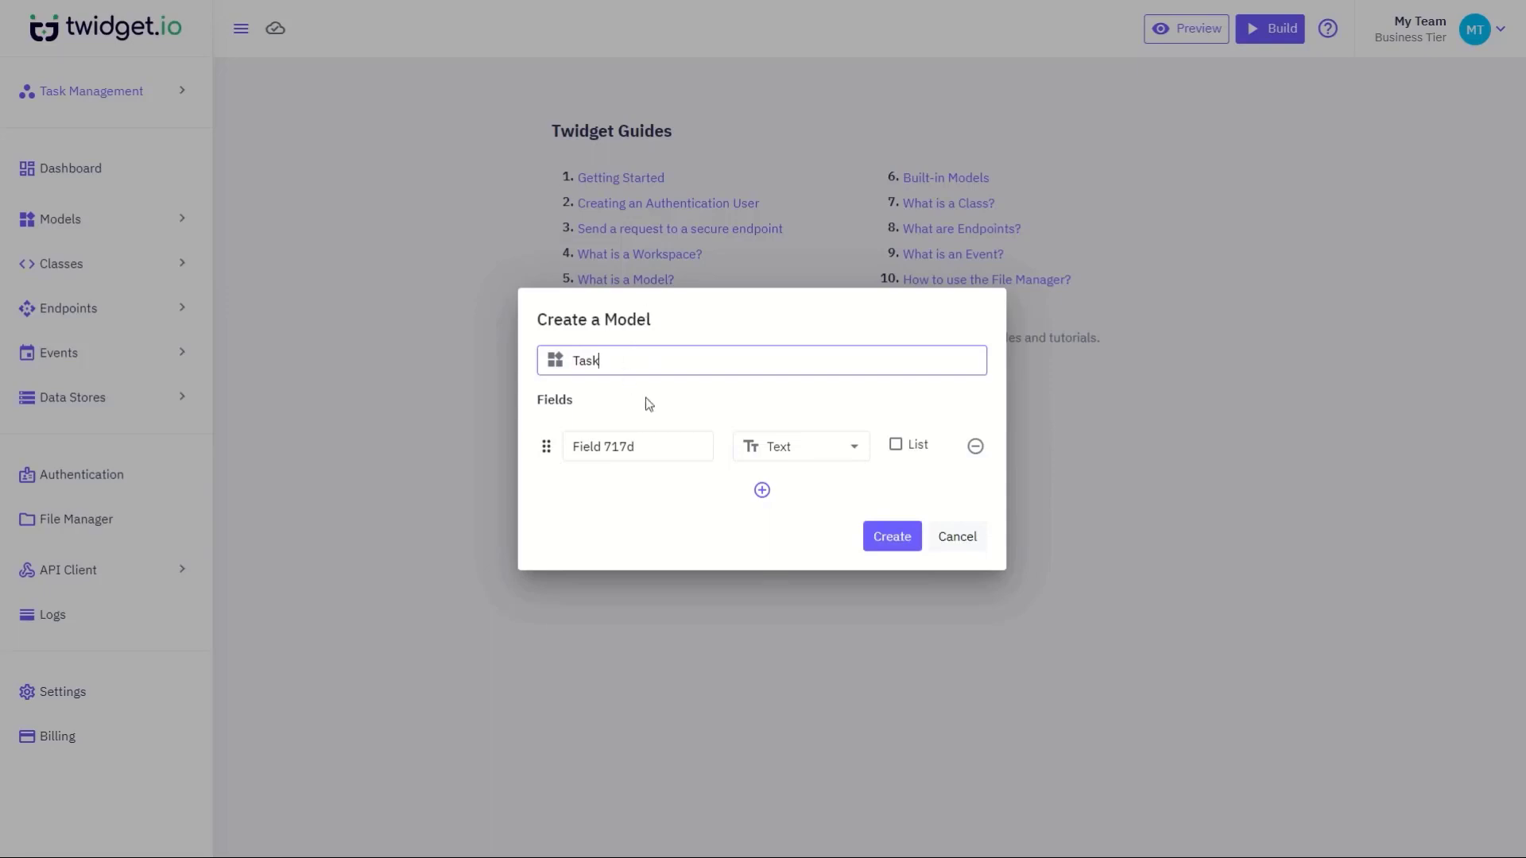
key("Tab")
type("Description")
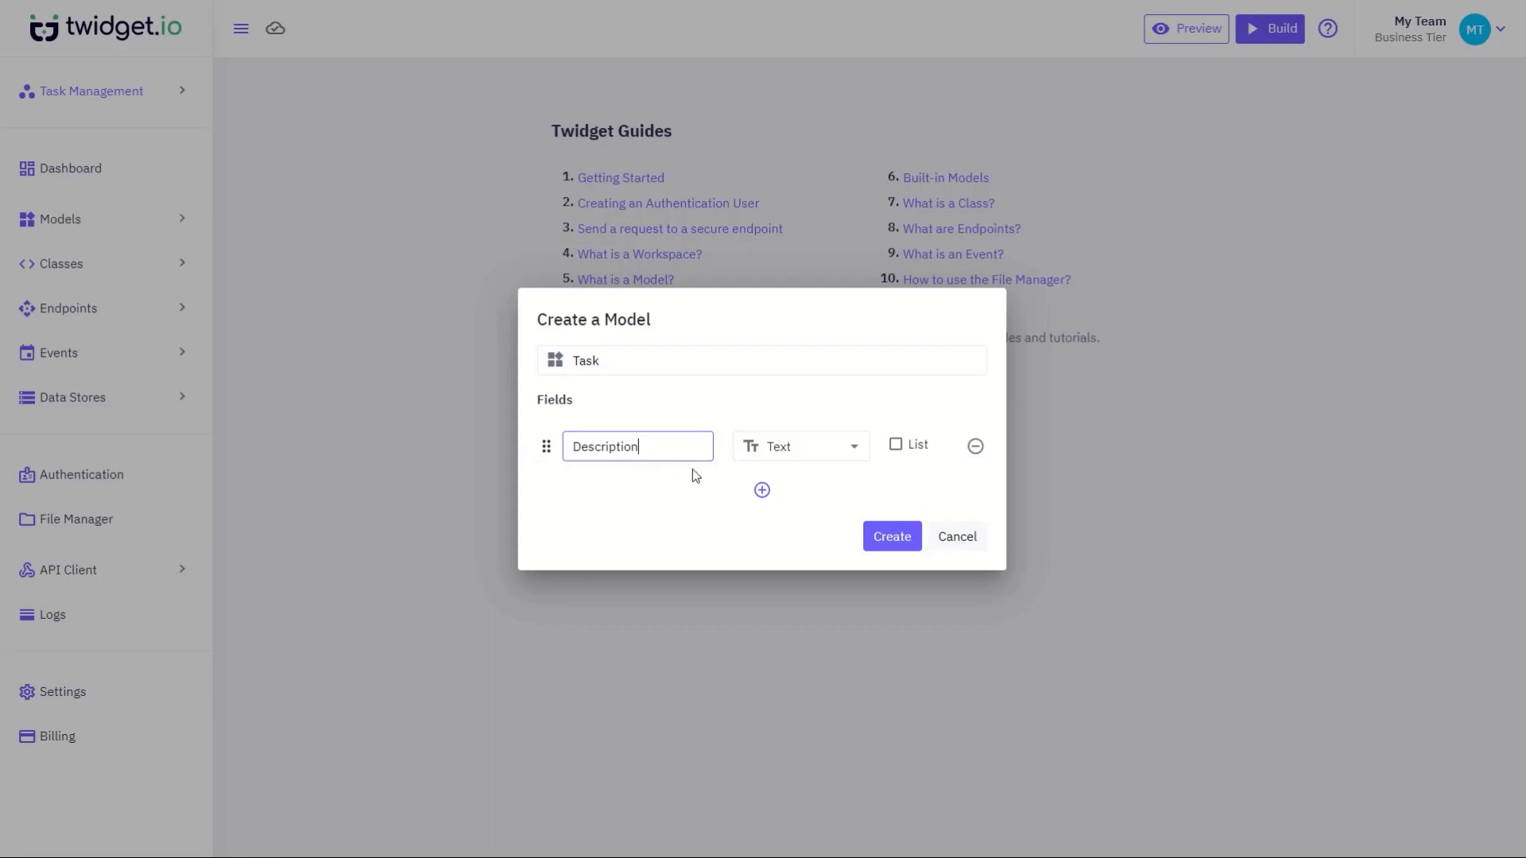
Add a Boolean field named Complete to the Task model and create the model
left_click(752, 488)
left_click(628, 467)
type("C")
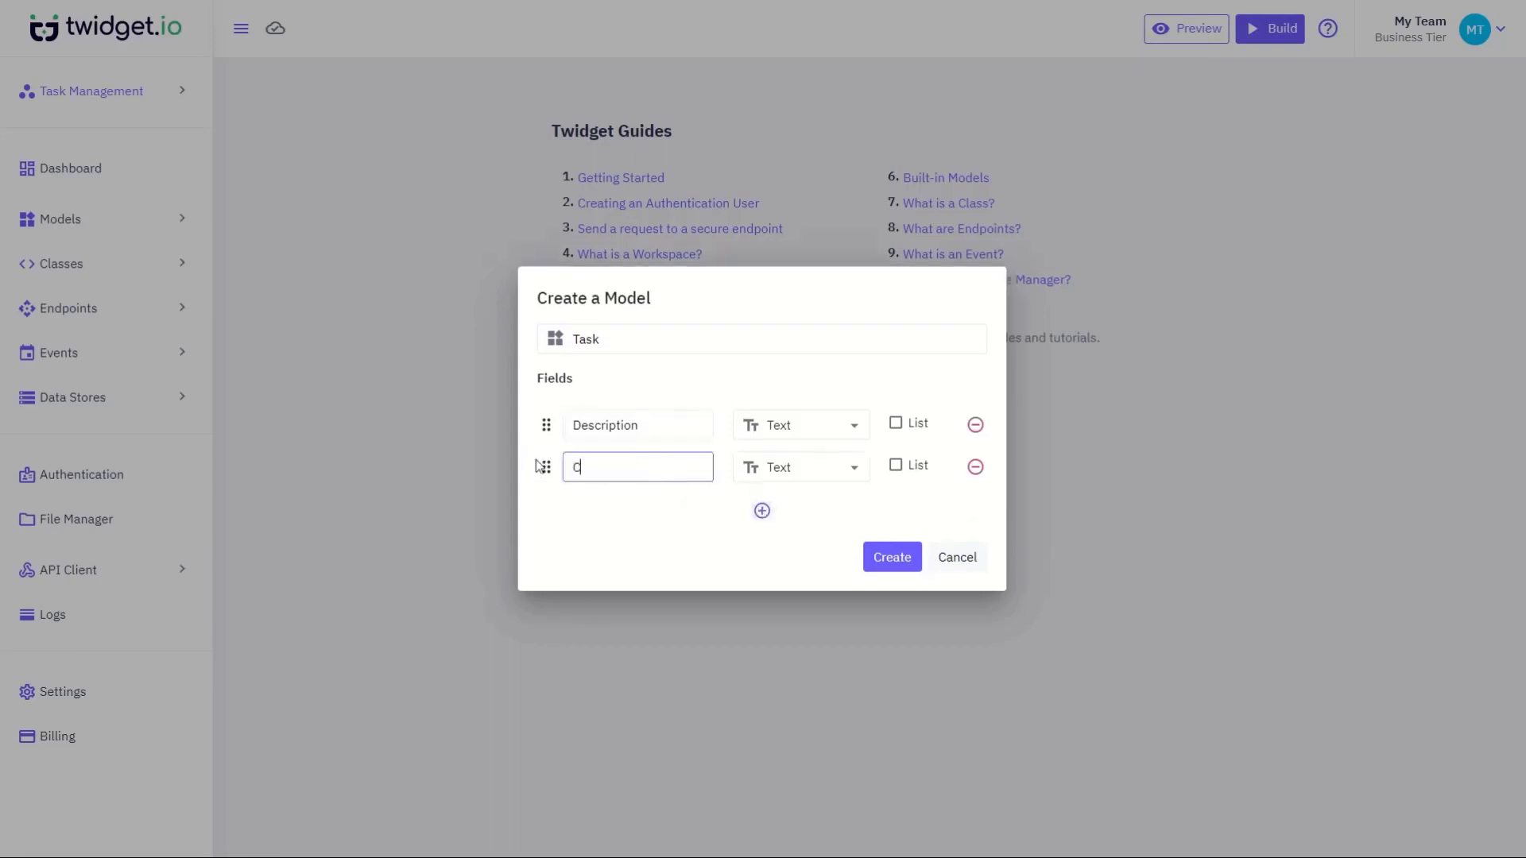
type("omplete")
left_click(761, 477)
left_click(790, 544)
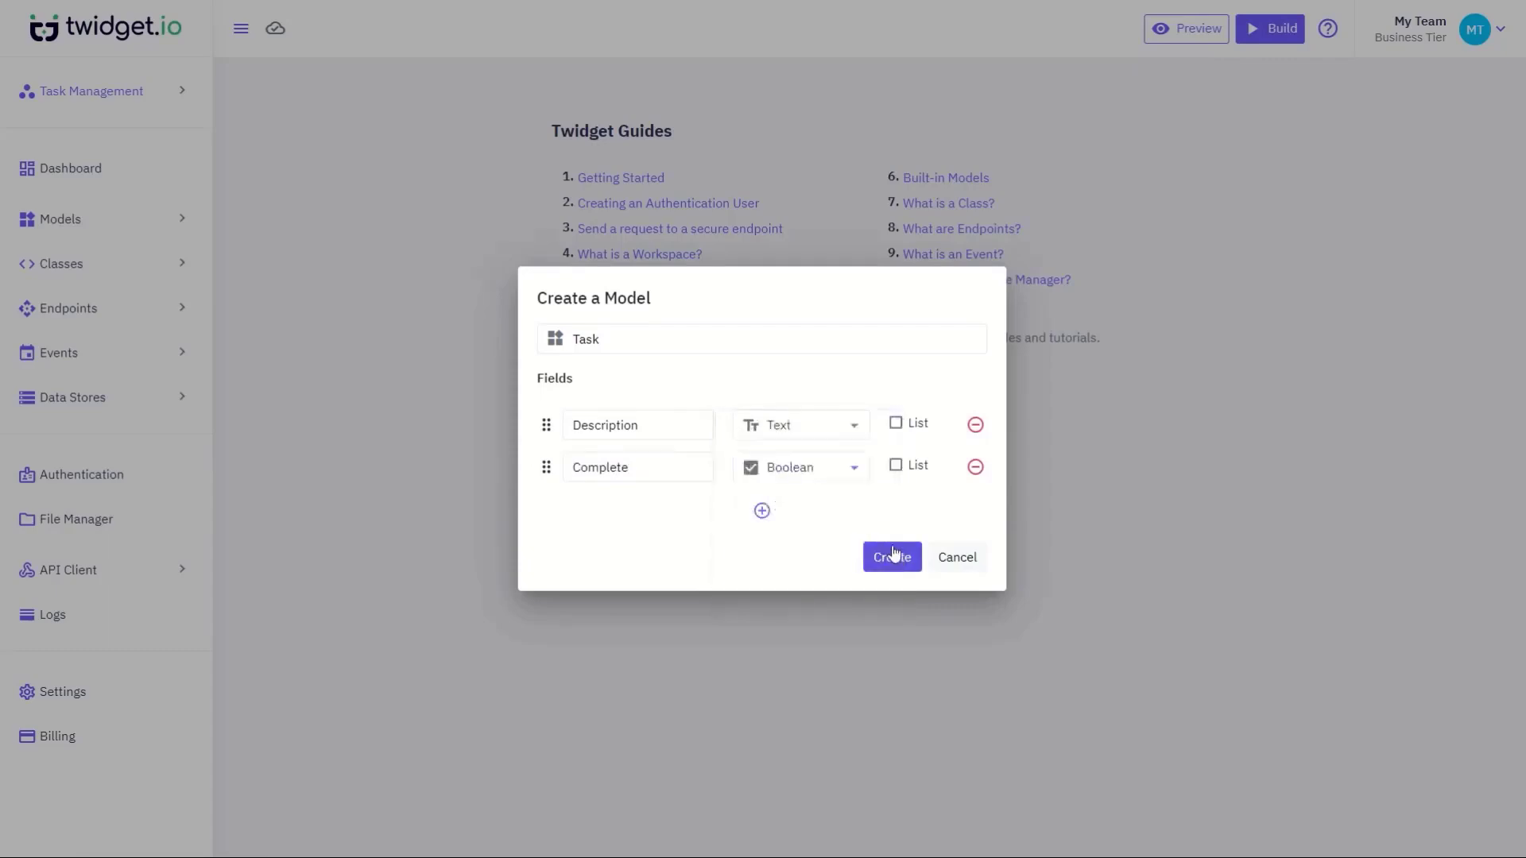
left_click(893, 554)
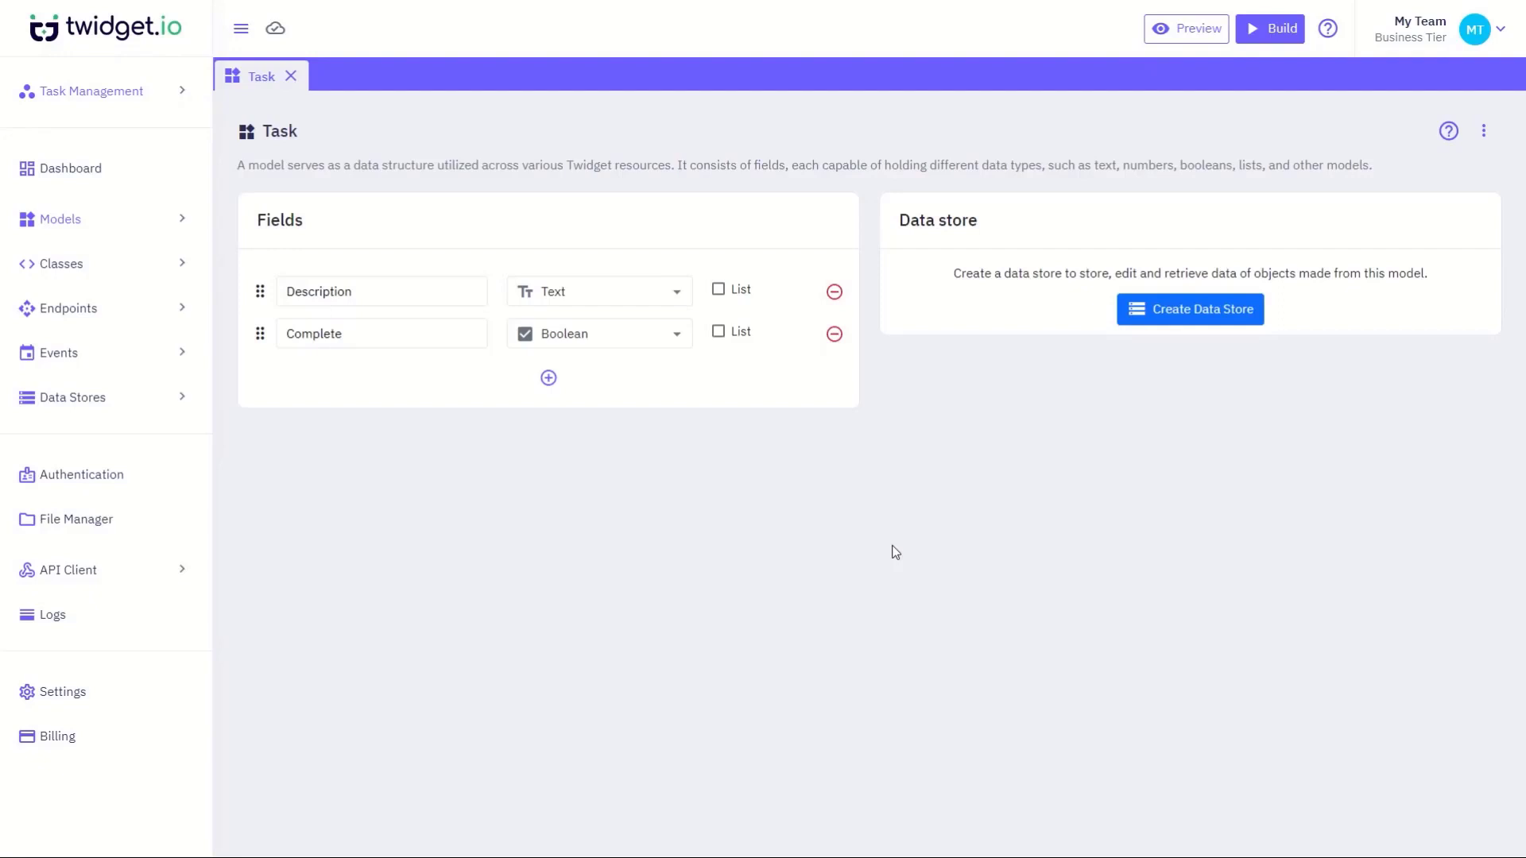
Create a data store for the Task model and open it
left_click(1154, 323)
left_click(908, 468)
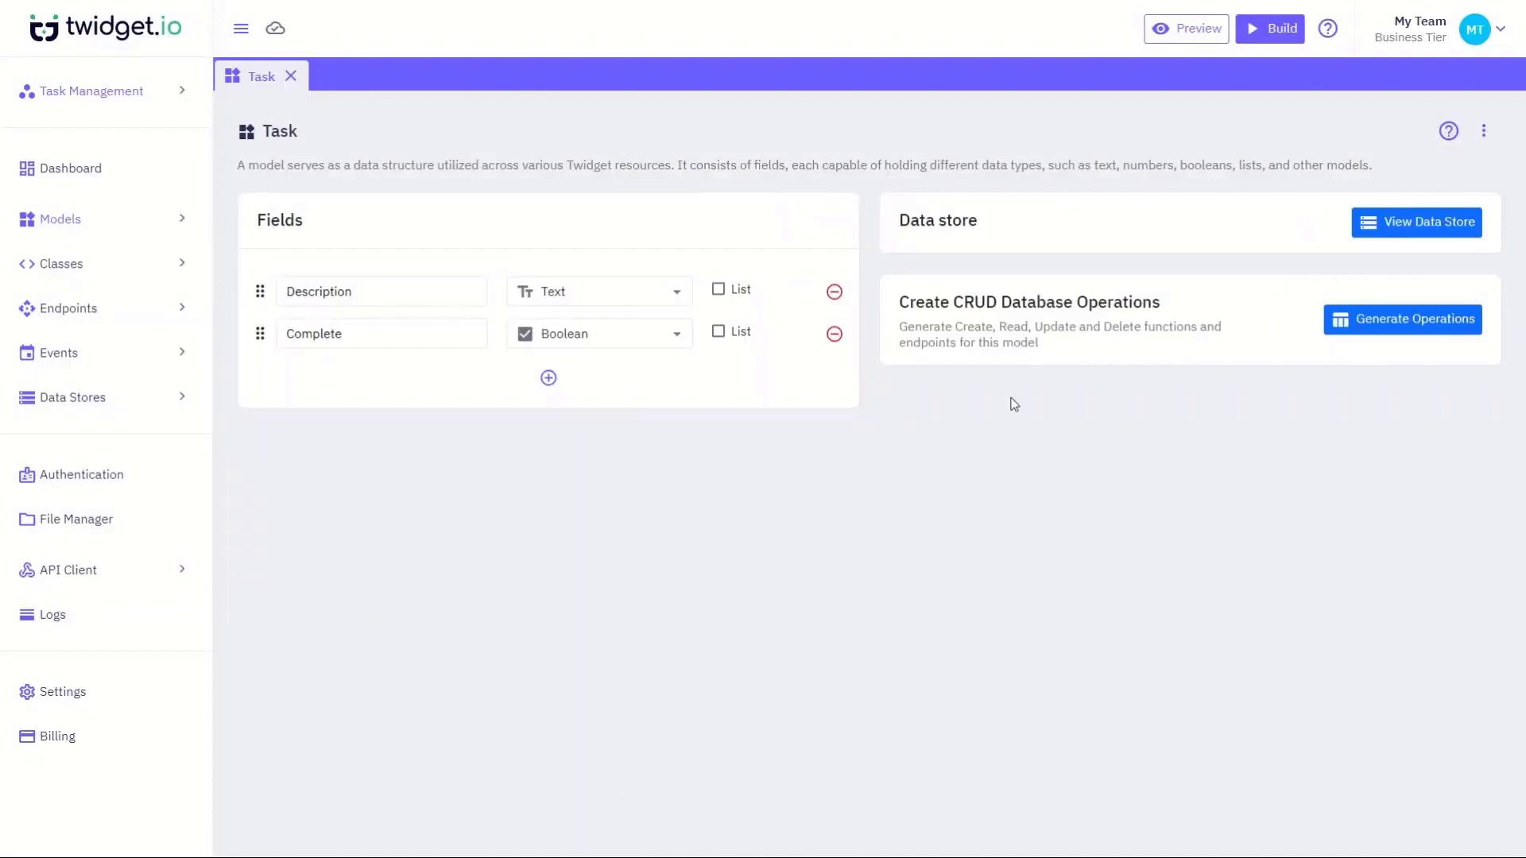
left_click(1368, 224)
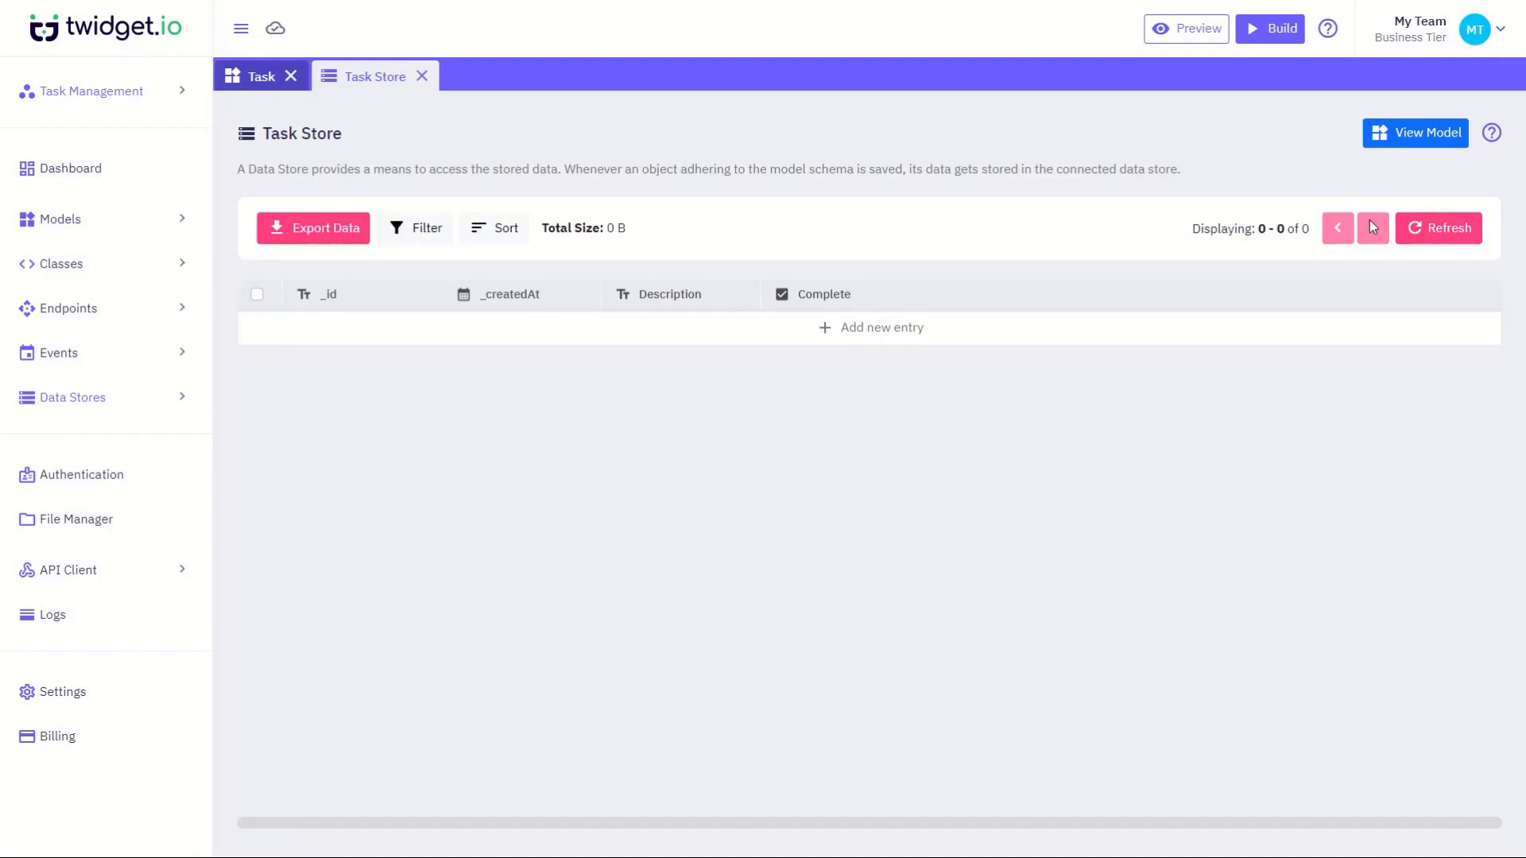
Generate the Get multiple, Get single, Create, Edit and Delete CRUD operations for the Task model
left_click(275, 87)
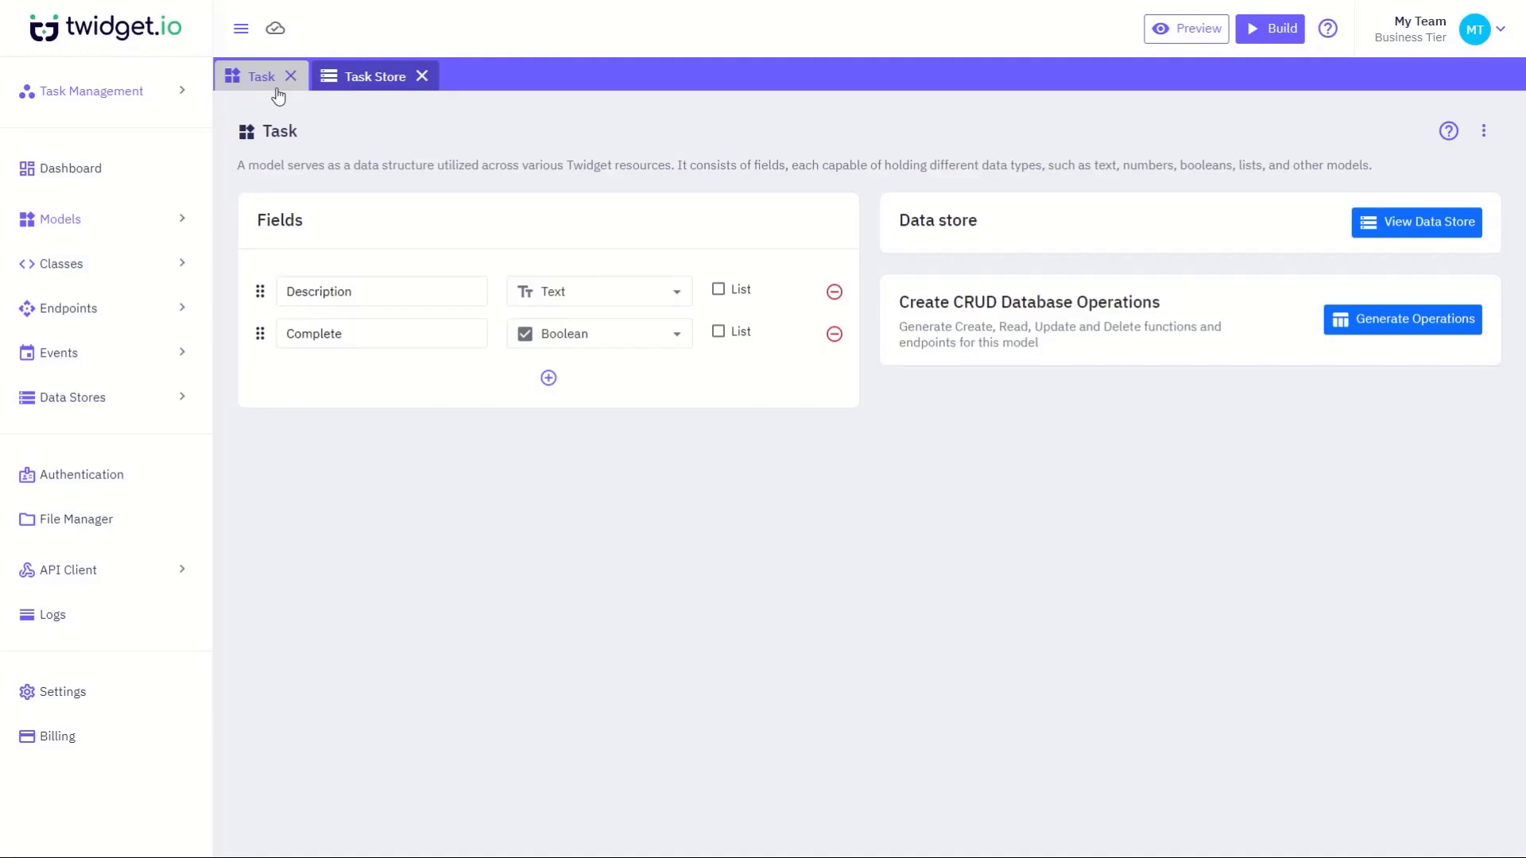
left_click(1359, 328)
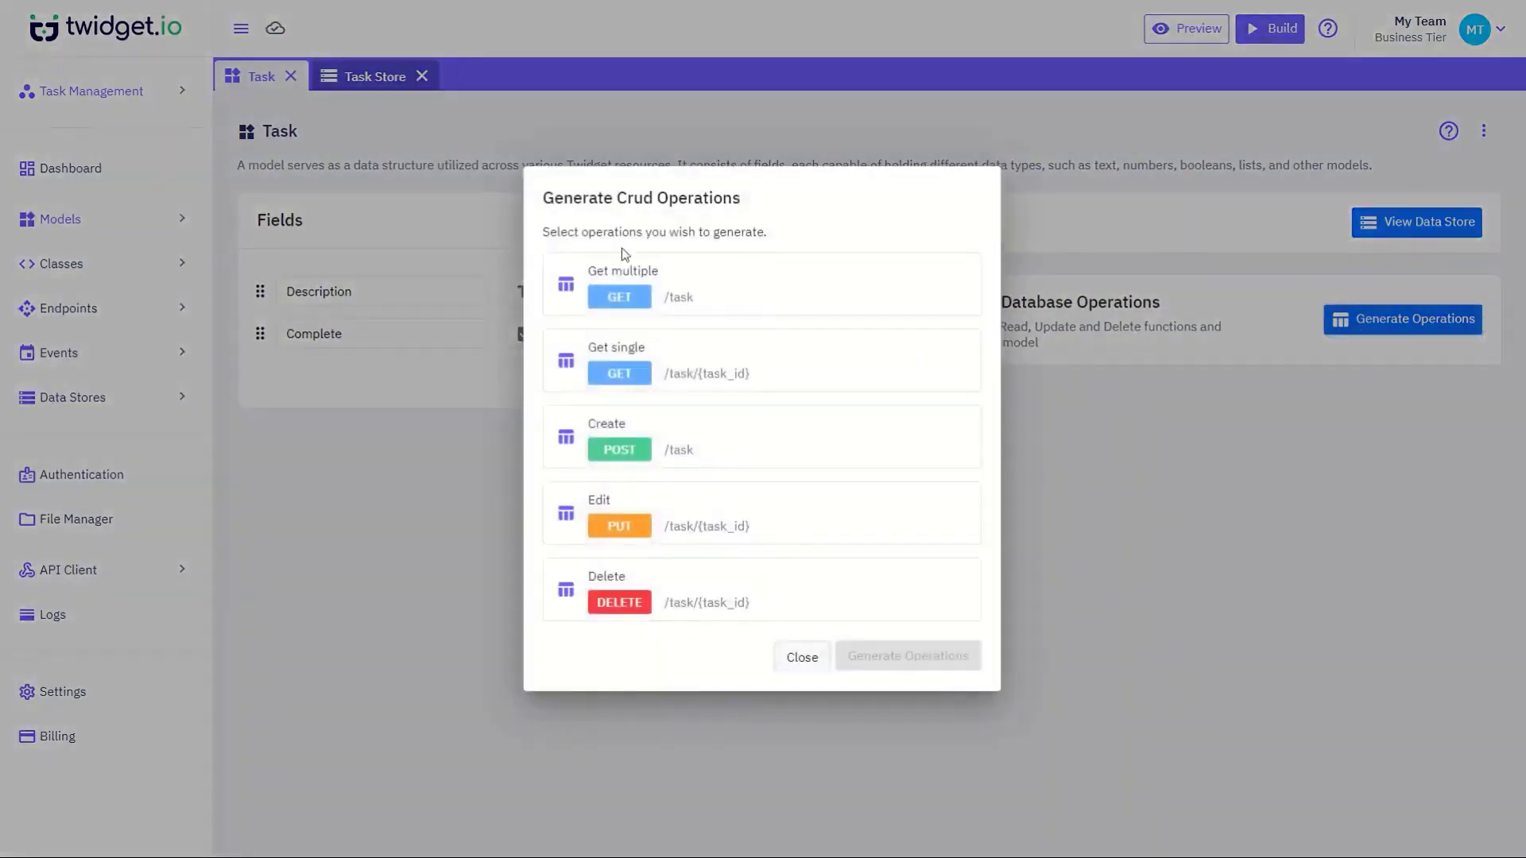
left_click(649, 296)
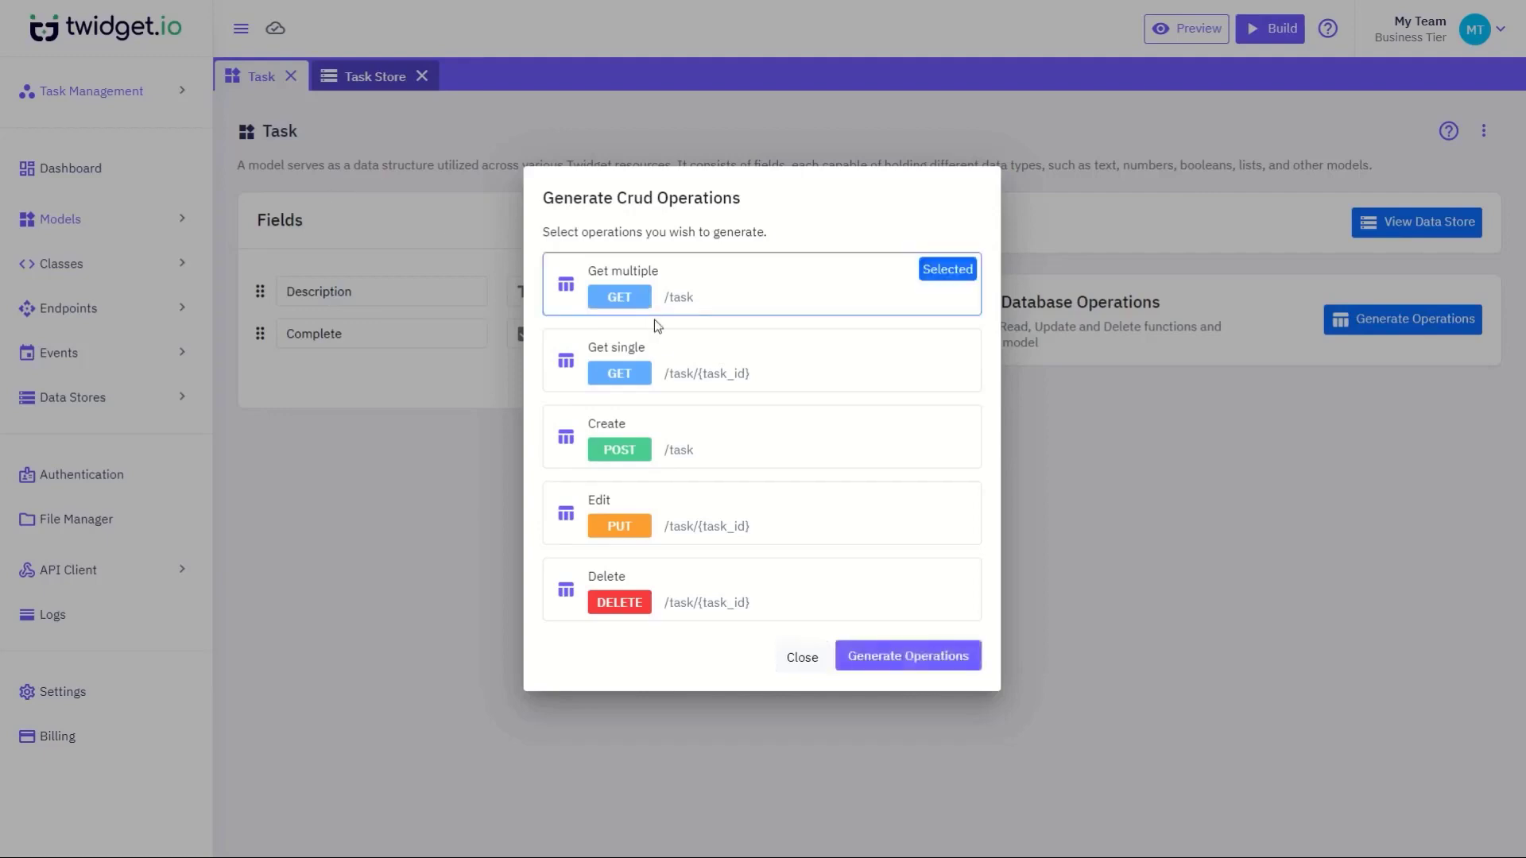
left_click(672, 372)
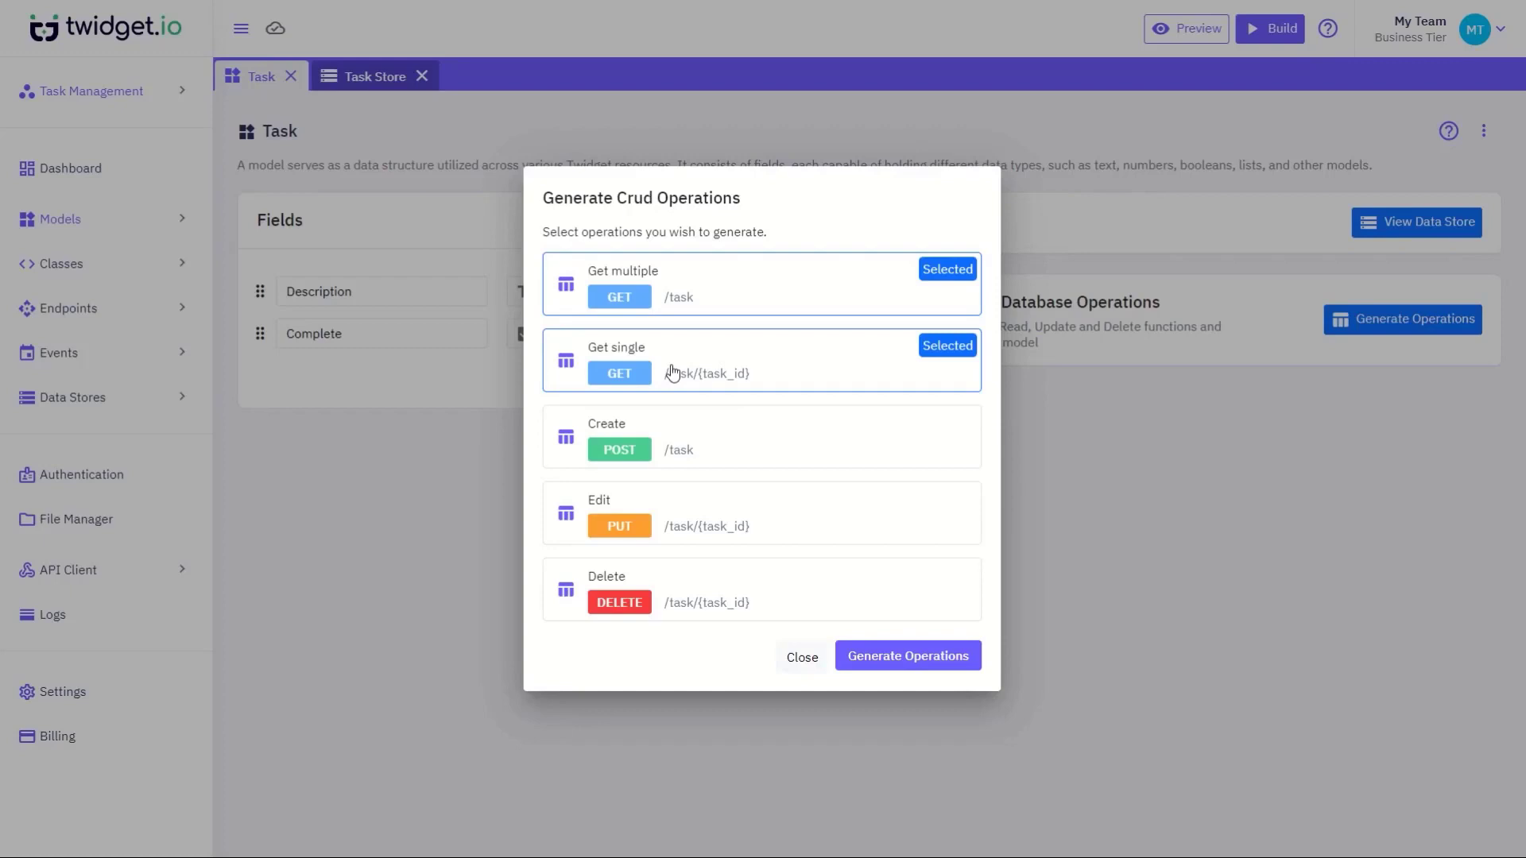
left_click(689, 431)
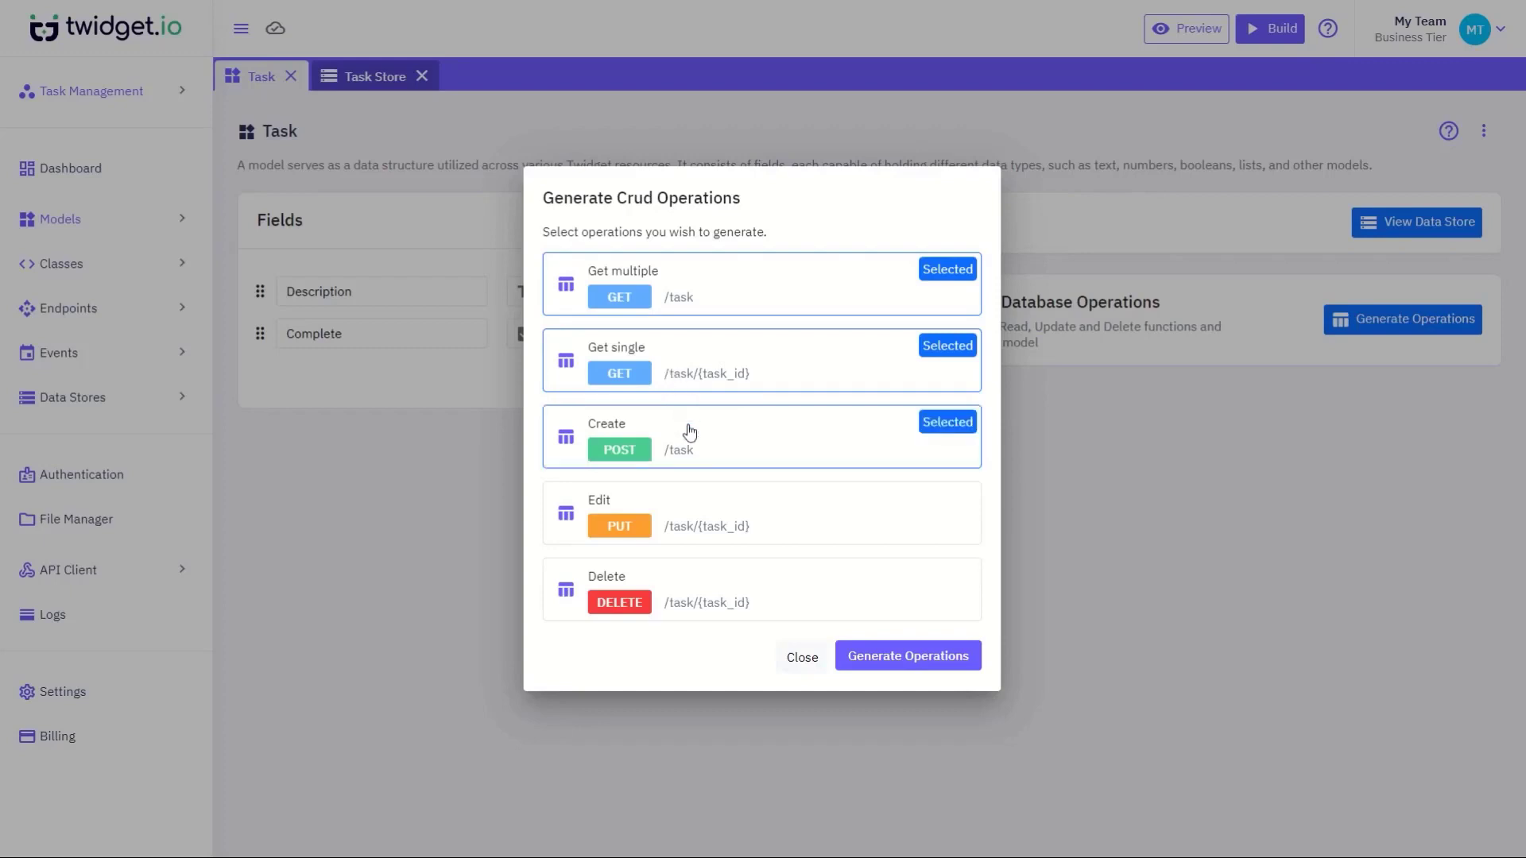
left_click(708, 510)
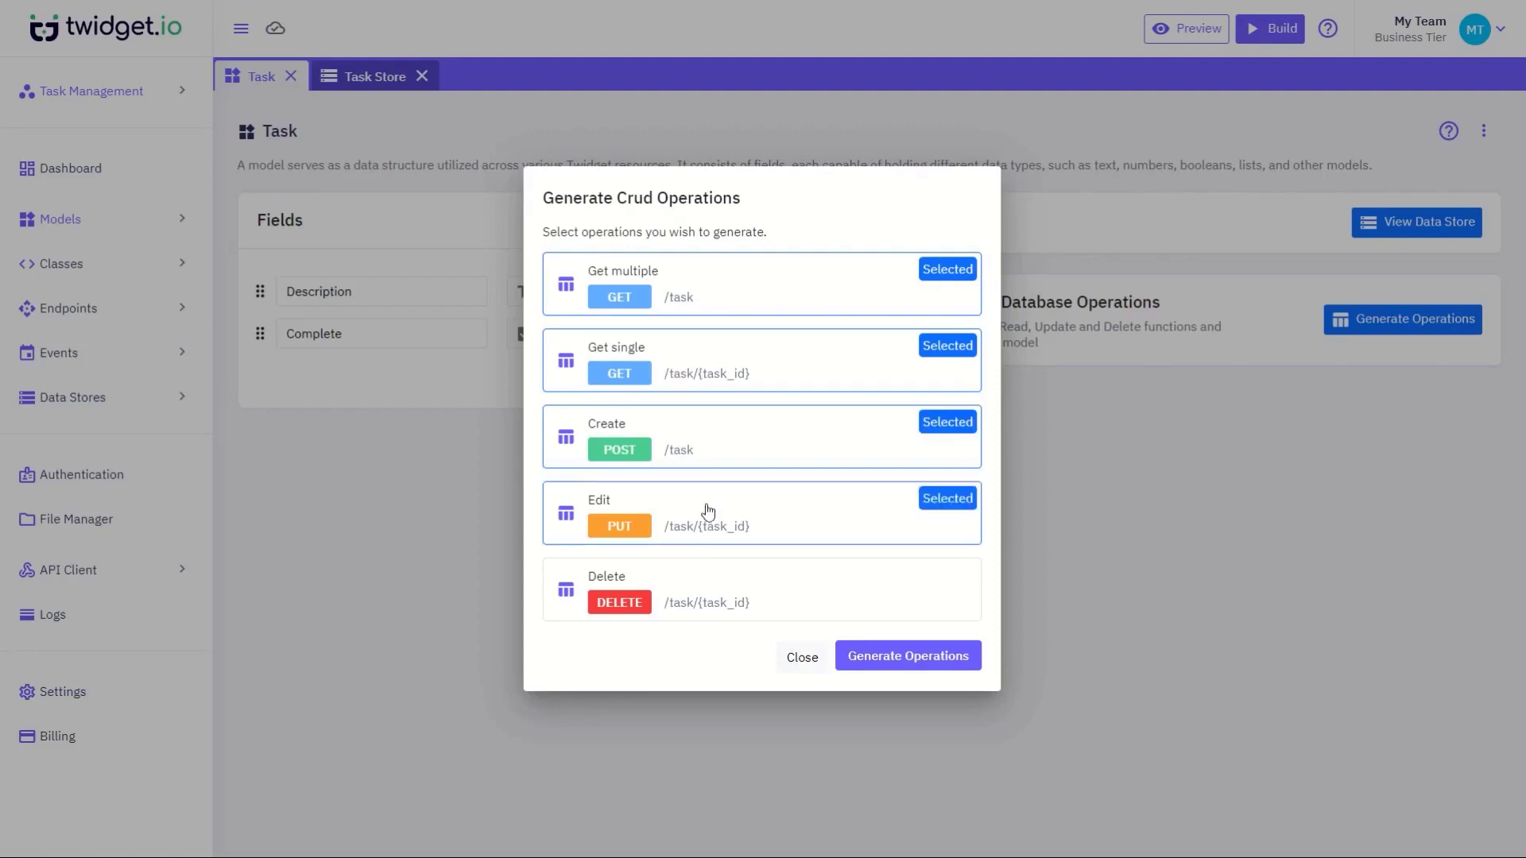
left_click(700, 590)
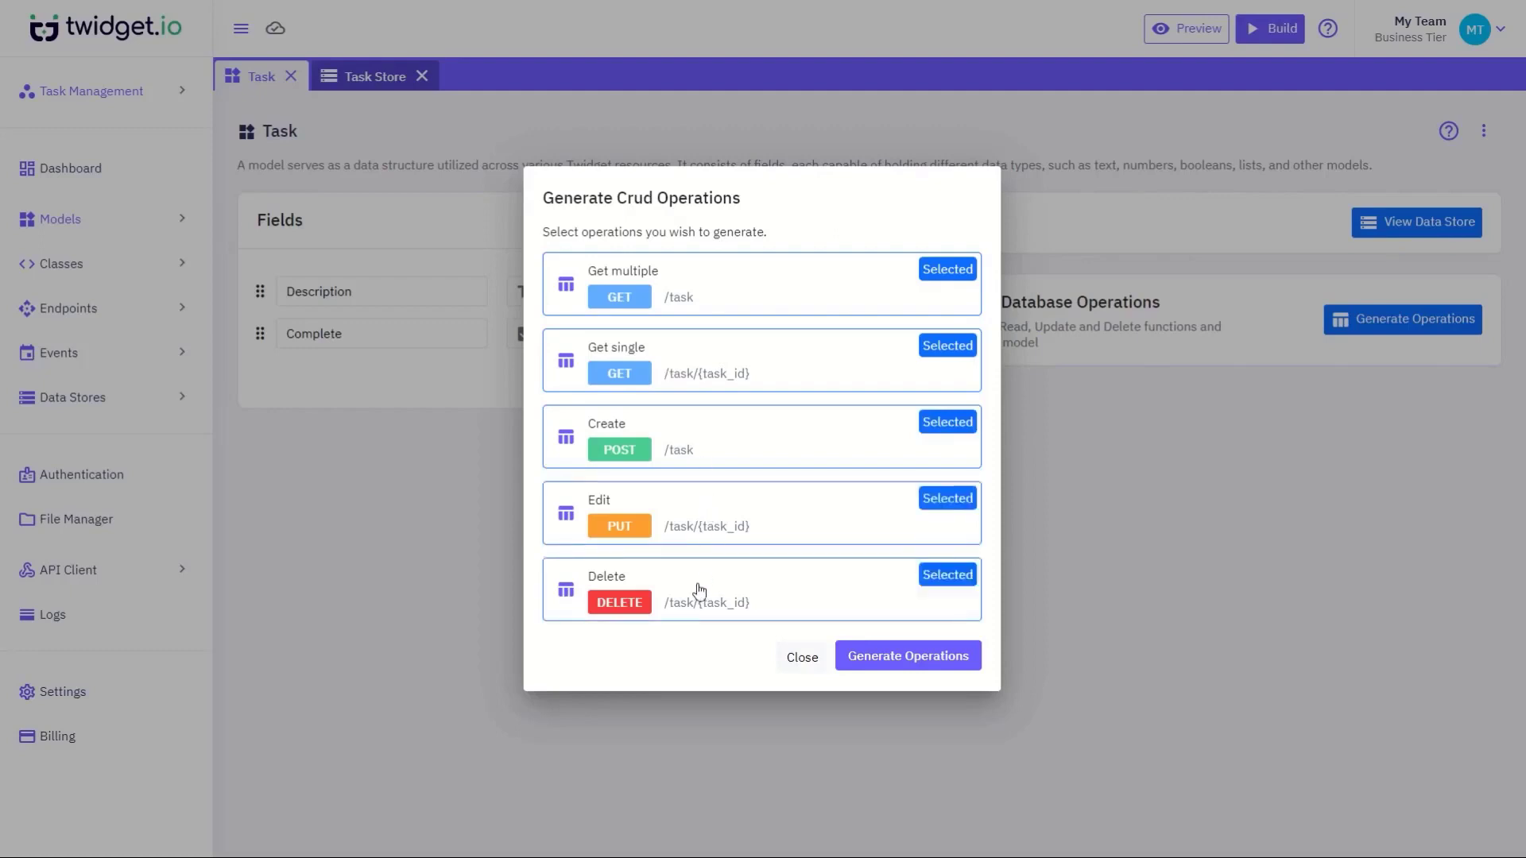
left_click(884, 666)
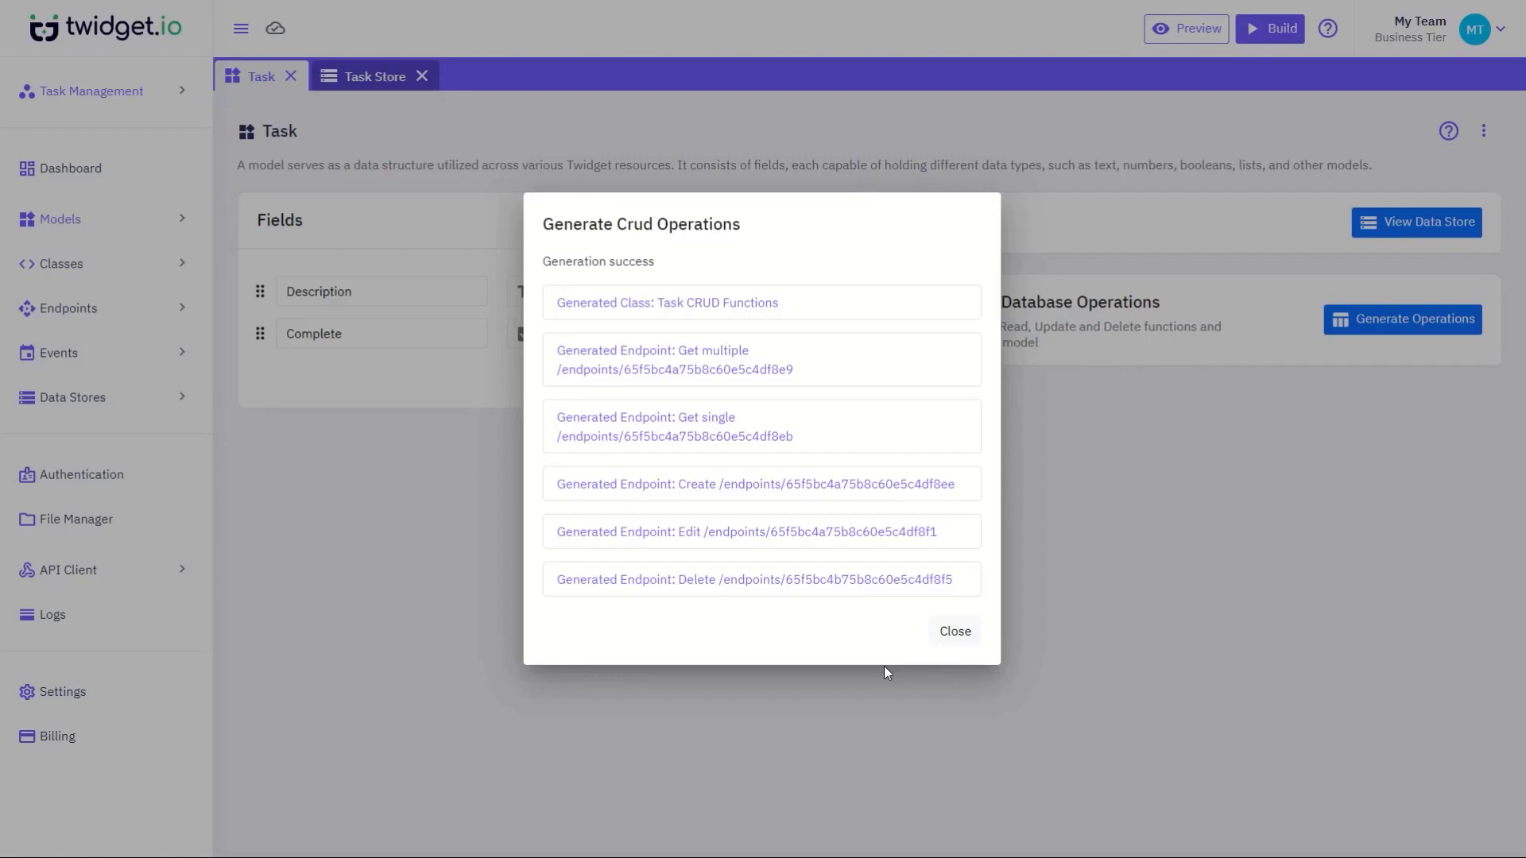
left_click(953, 631)
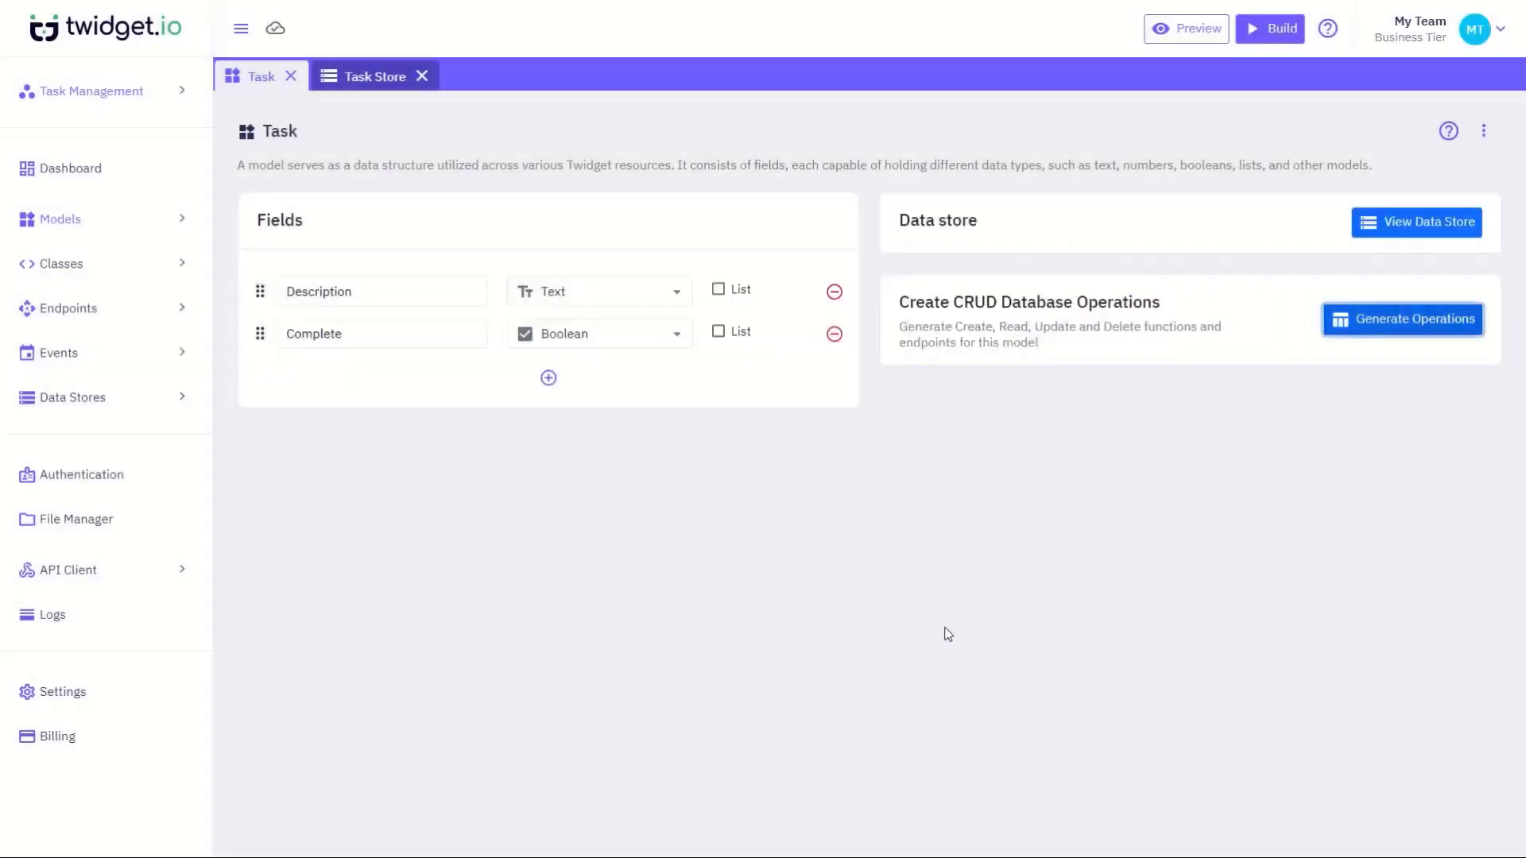
Open the Task CRUD Functions class and examine all of its generated functions
left_click(62, 270)
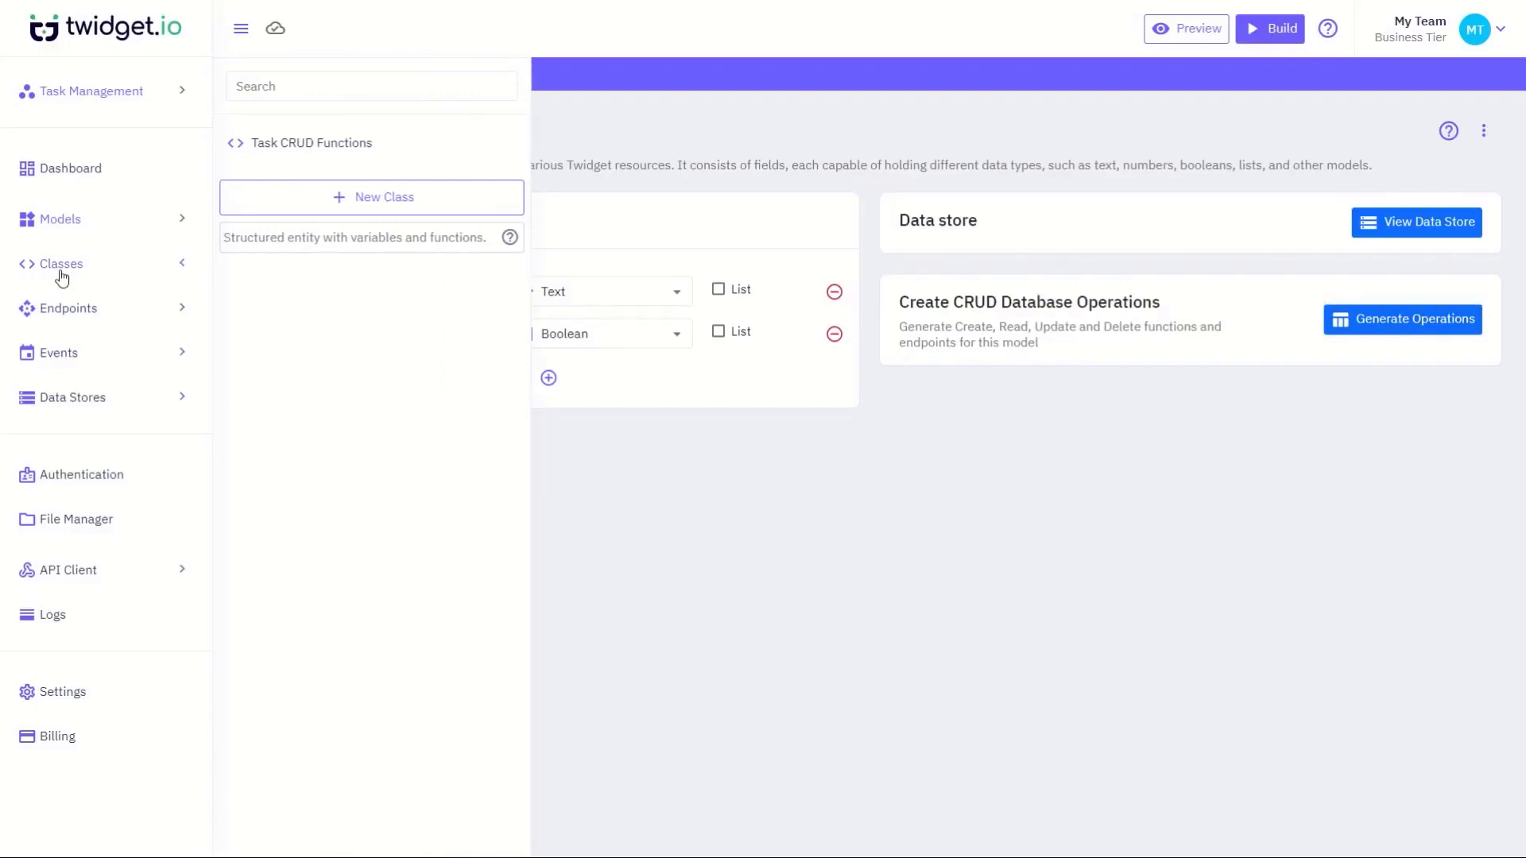
left_click(296, 141)
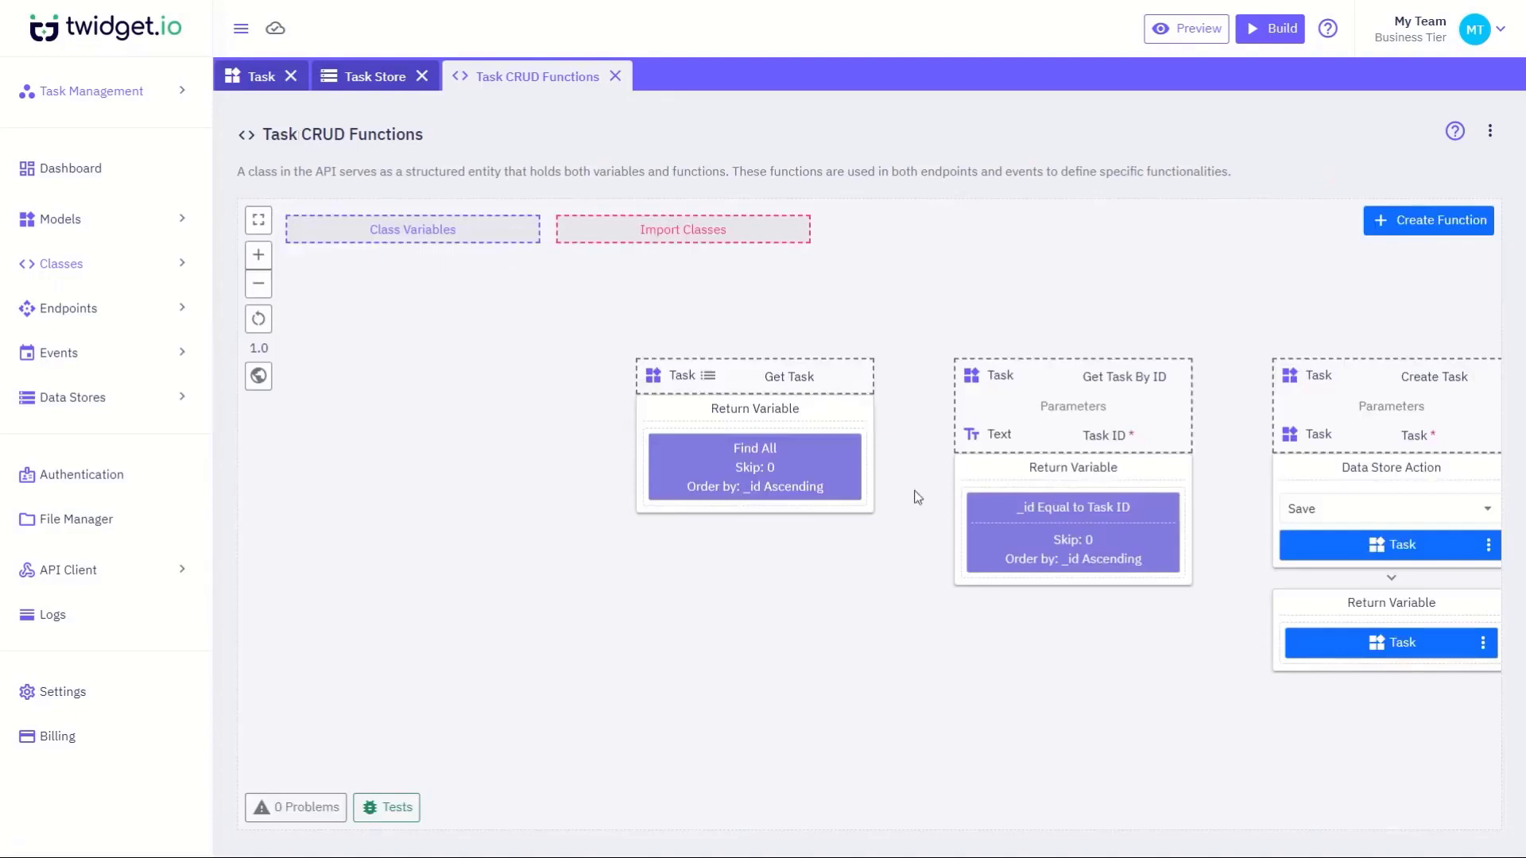
scroll(946, 527, "down", 4)
left_click_drag(960, 580, 867, 600)
scroll(865, 584, "up", 1)
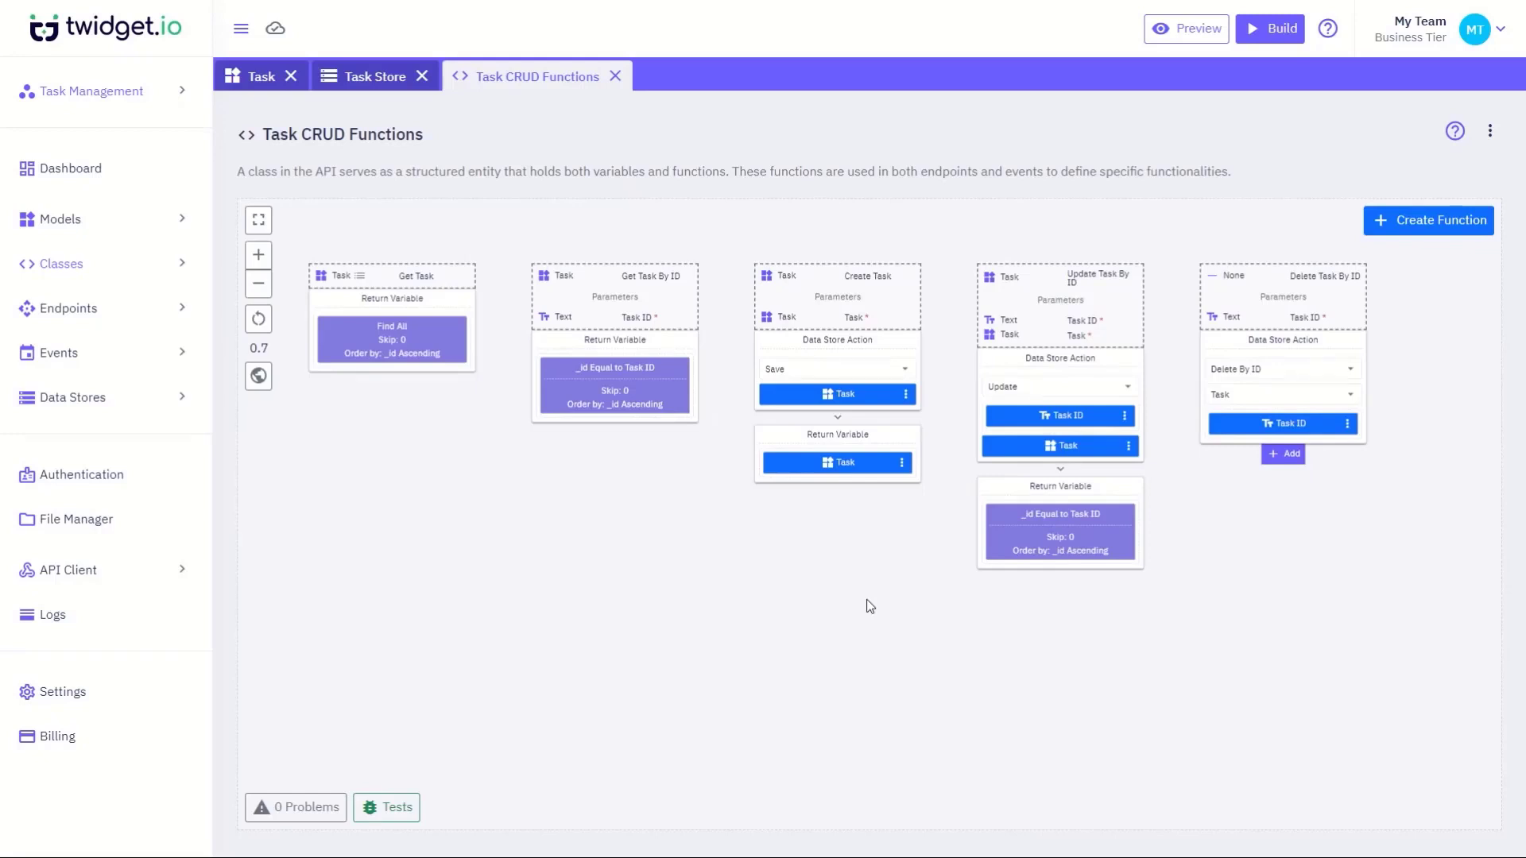
Test the POST /task endpoint by sending a task with the description "Create a new task"
left_click(147, 309)
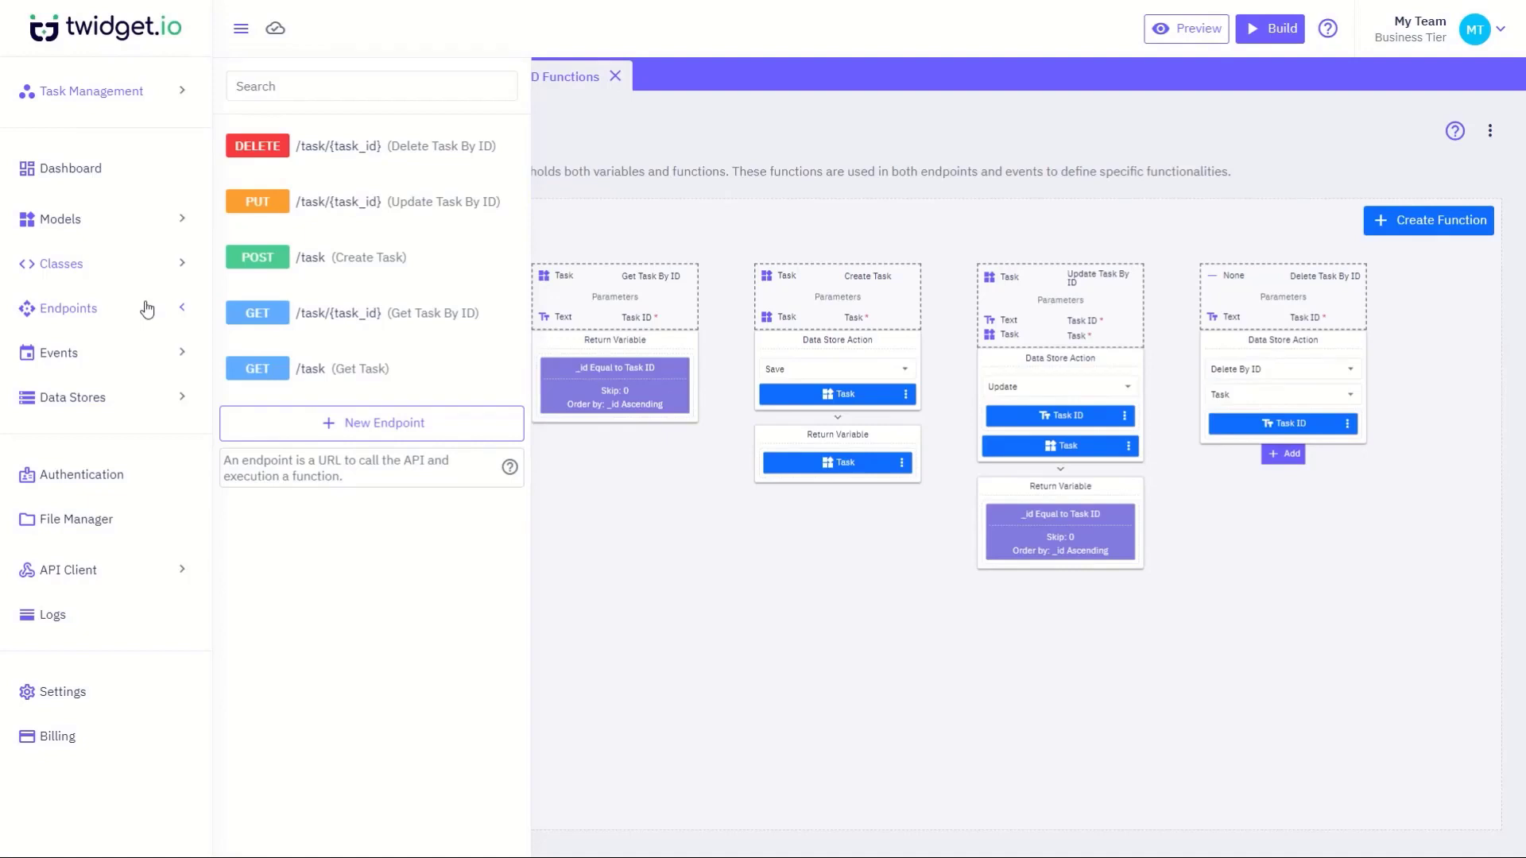
left_click(329, 260)
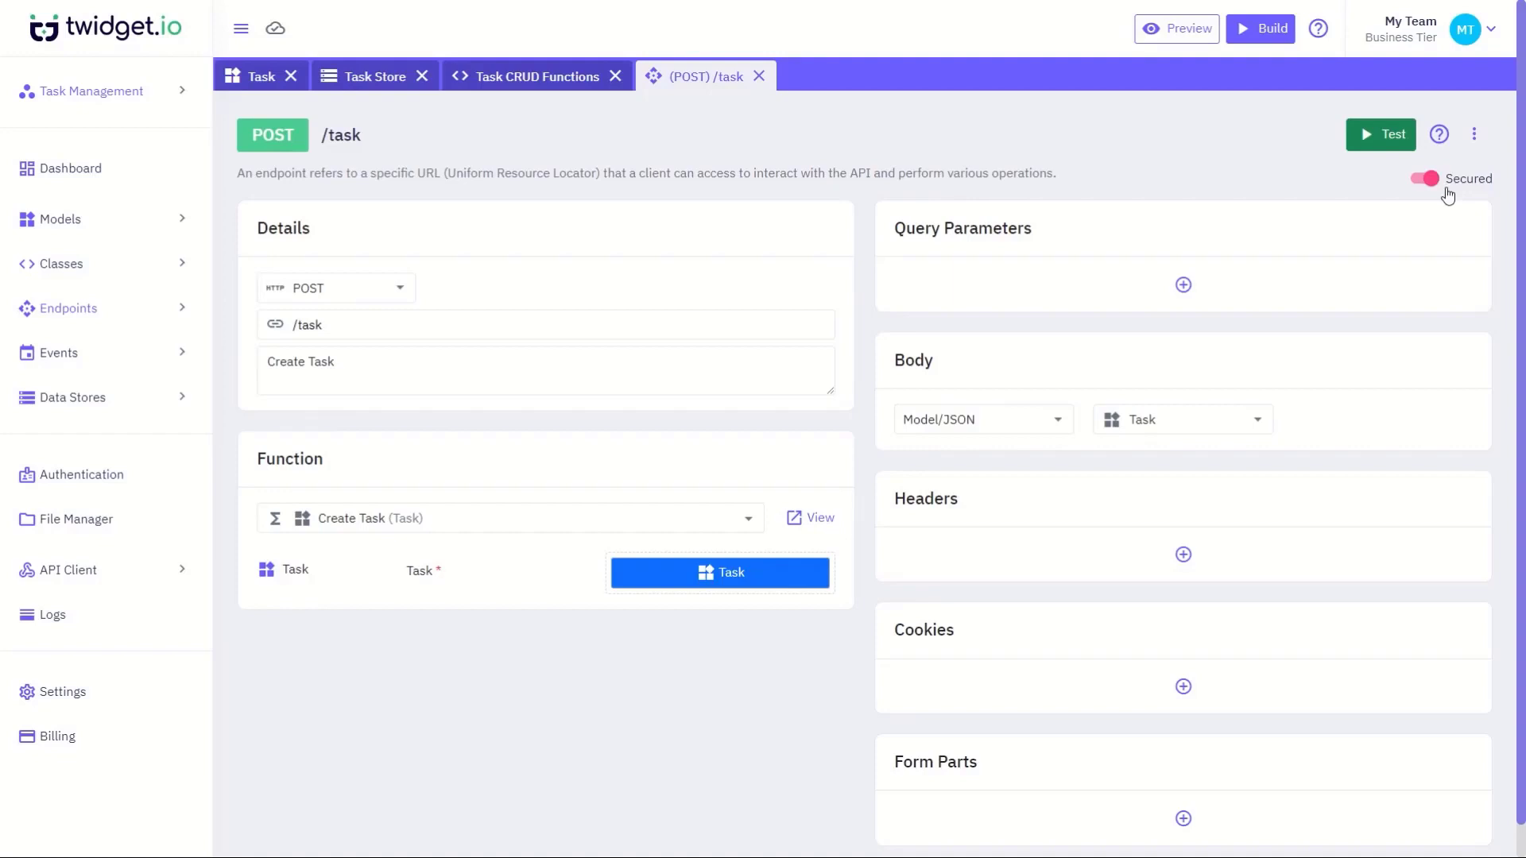
left_click(1374, 134)
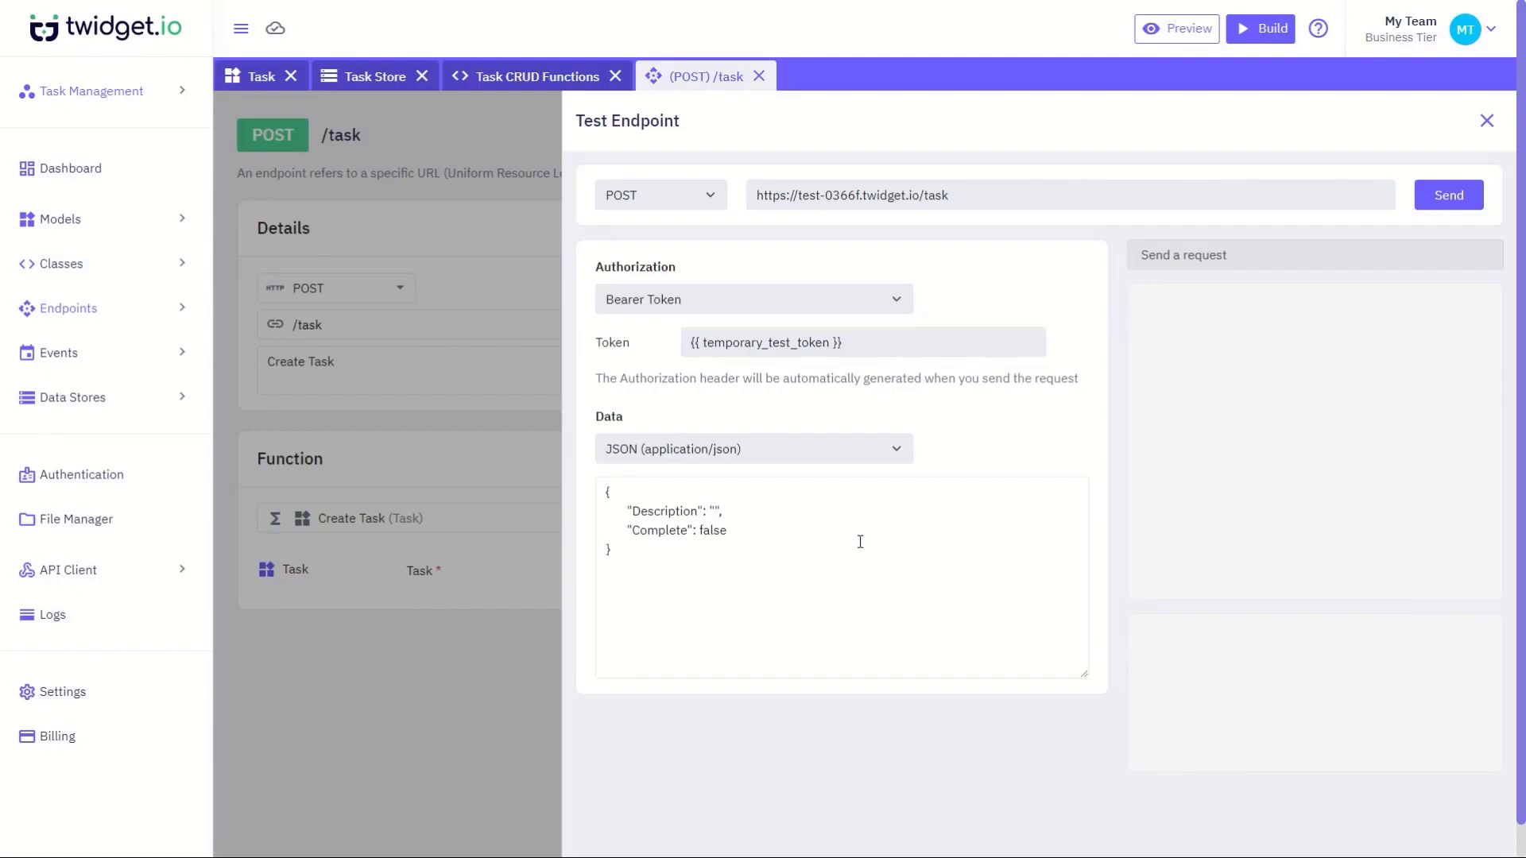
left_click(793, 510)
type("Create a new ")
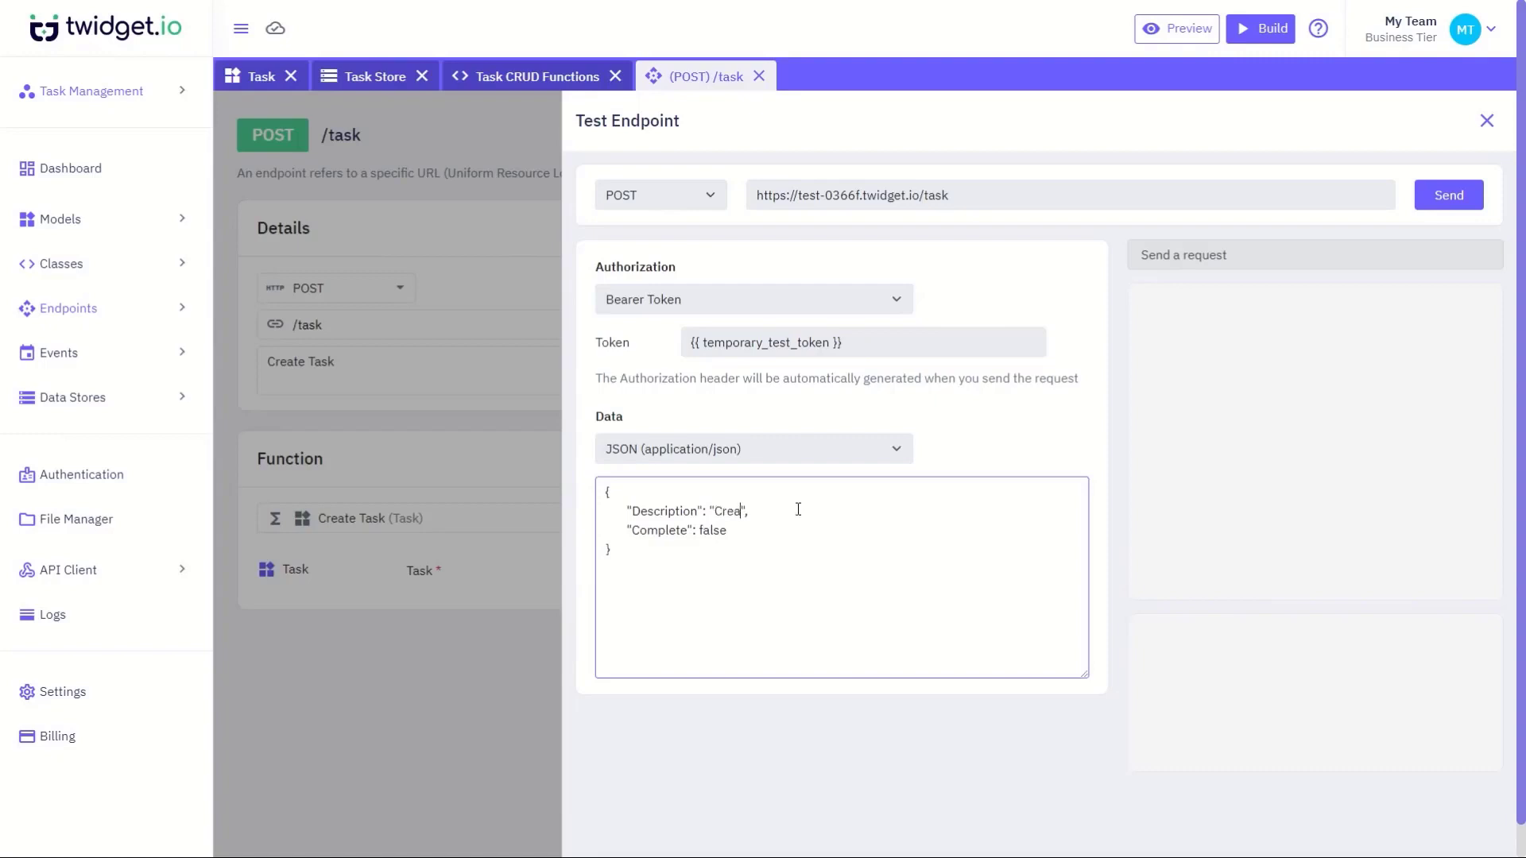
type("task")
left_click(1451, 200)
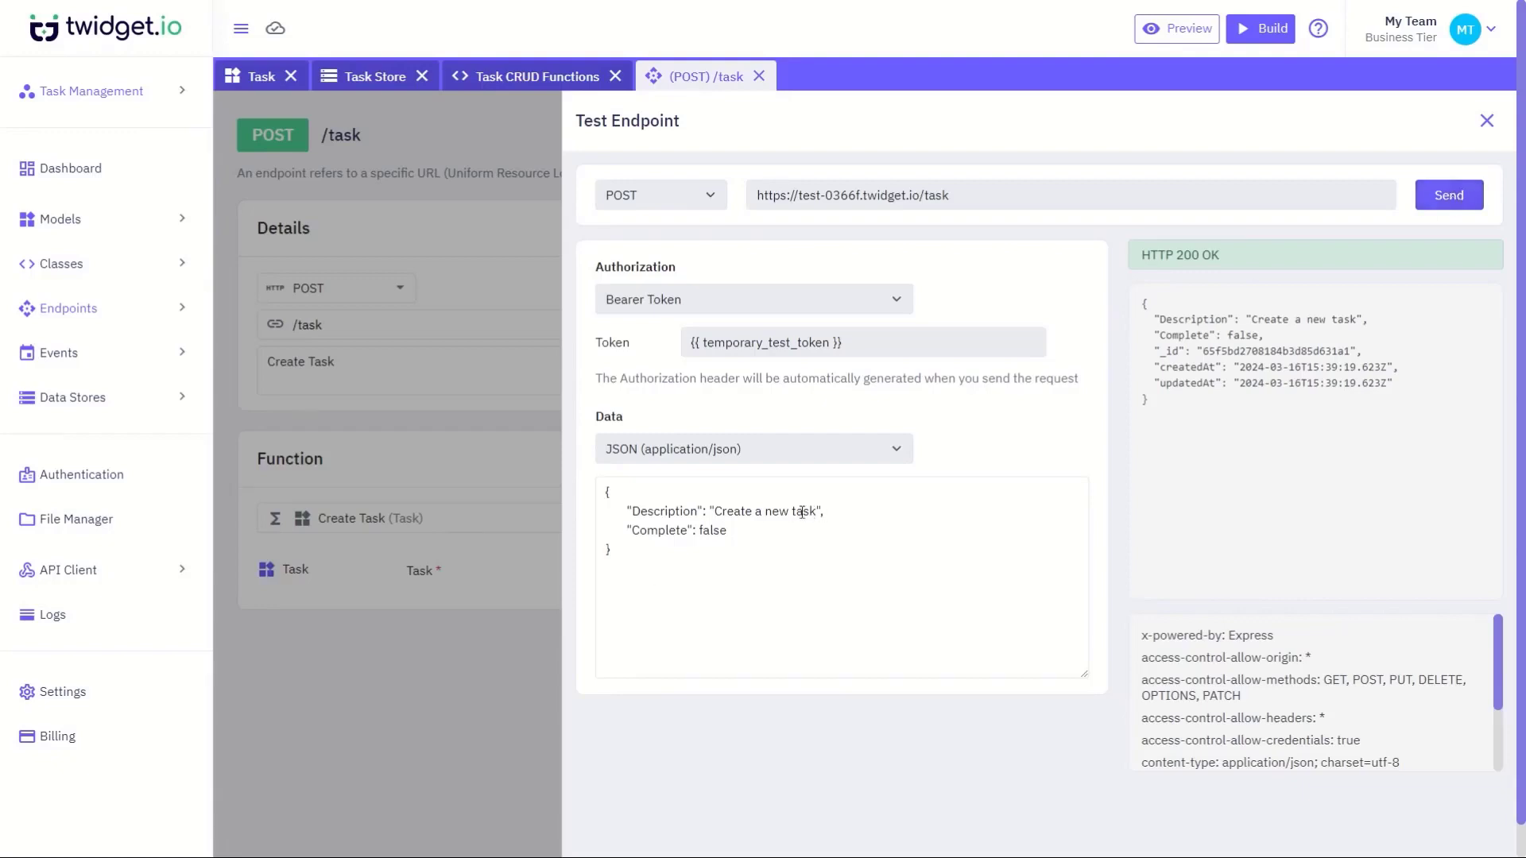
Change the request's description to "Retrieve task" and send it to create another task
double_click(739, 515)
type("Retrieve")
key("Delete")
key("Delete")
key("Delete")
key("Delete")
key("Delete")
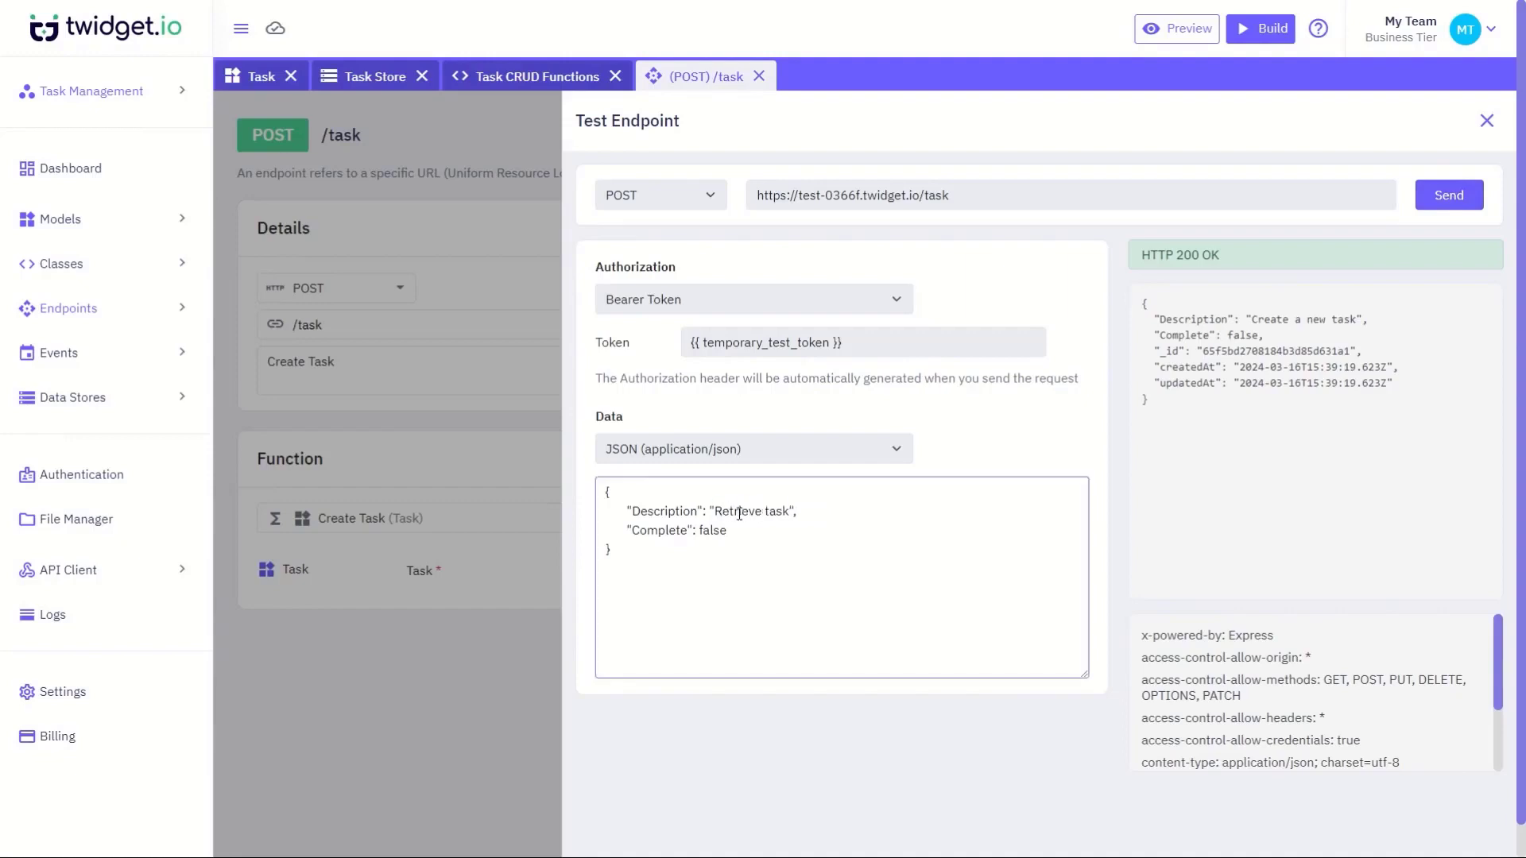
left_click(1449, 194)
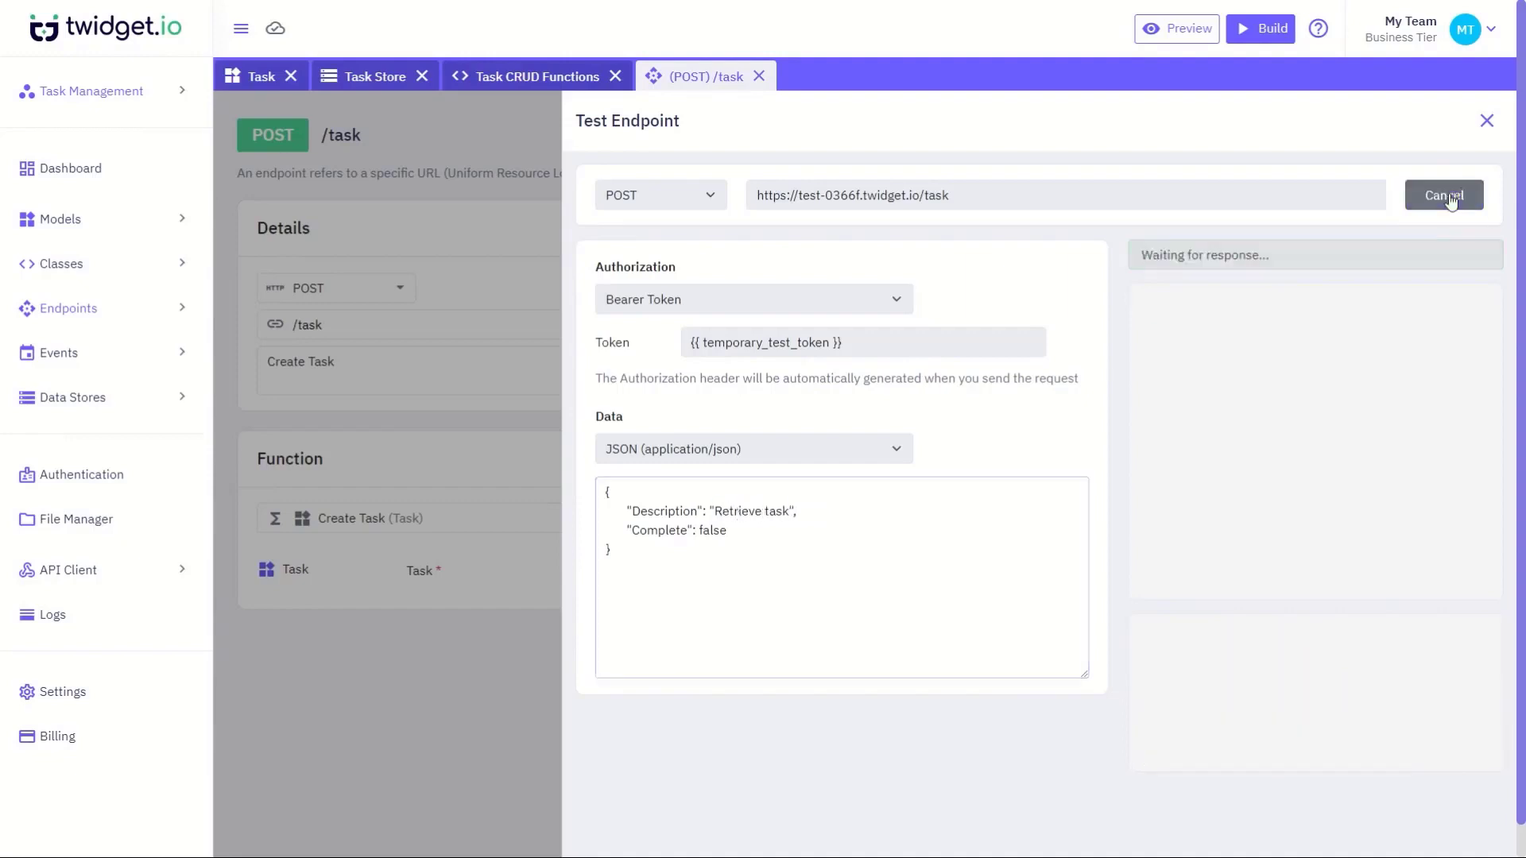
Replace the description in the request data with "Update task" and send the POST request
double_click(728, 514)
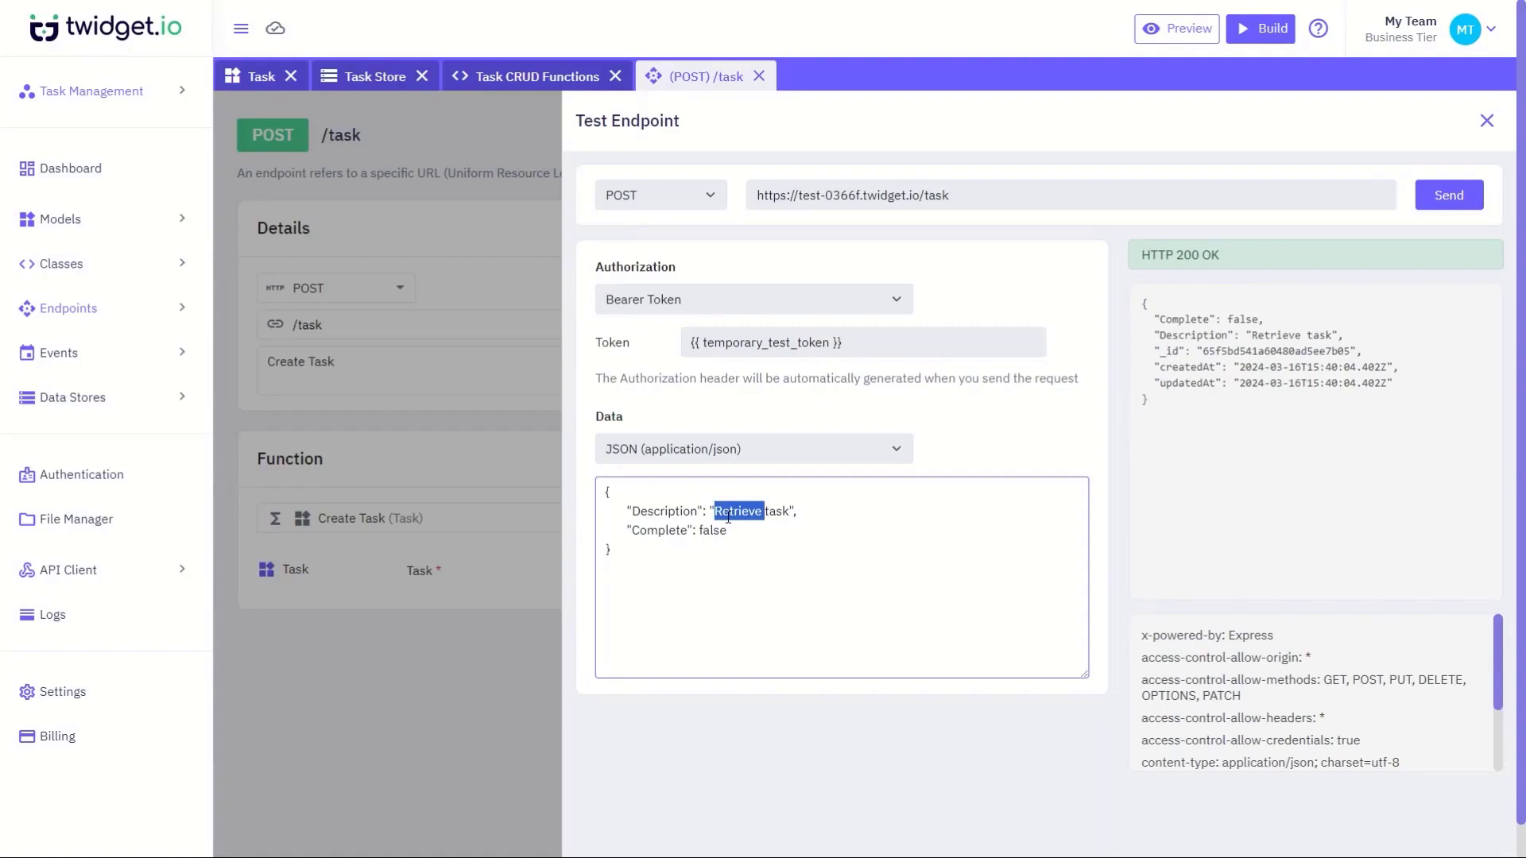
left_click(728, 514)
type("Update")
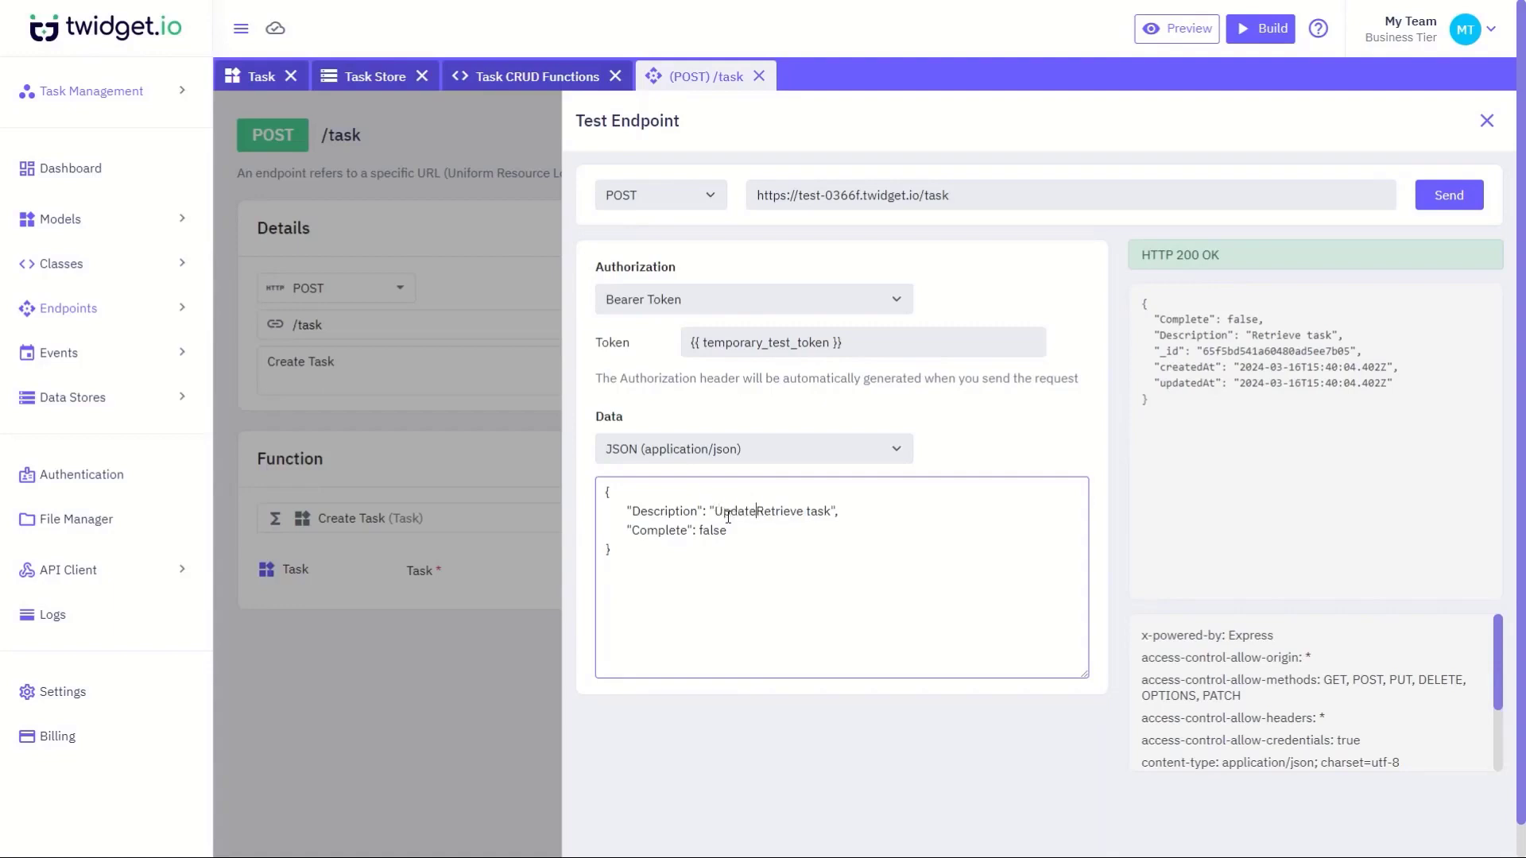
key("Delete")
key("Delete")
key("Delete")
key("Delete")
key("Delete")
key("Delete")
key("Delete")
key("Delete")
key("Delete")
left_click(1449, 194)
Set the request's description to "Delete task" and send it as one more new task
double_click(719, 514)
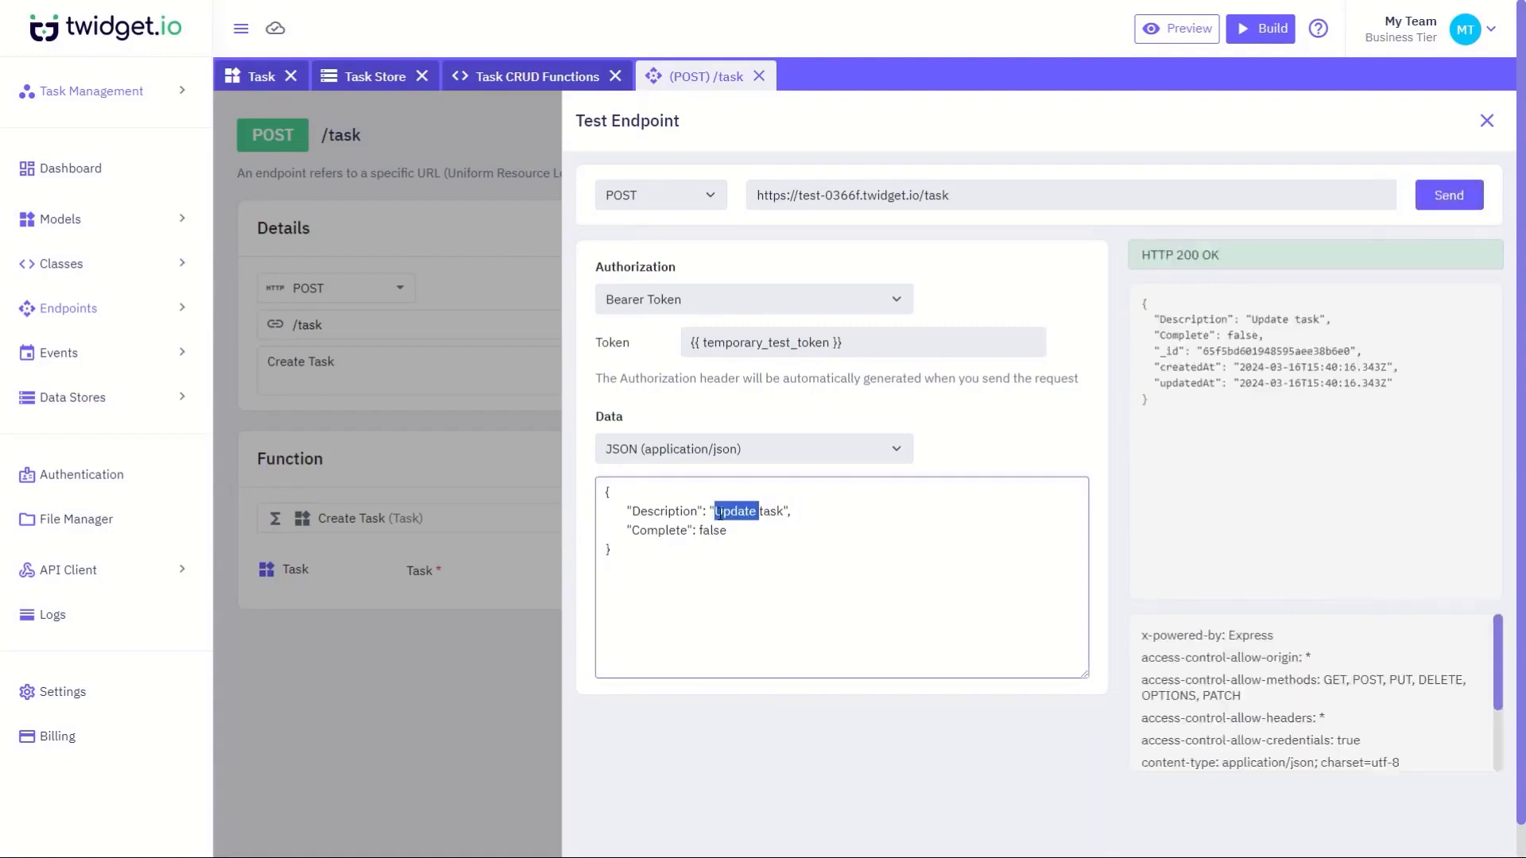
left_click(720, 514)
double_click(719, 514)
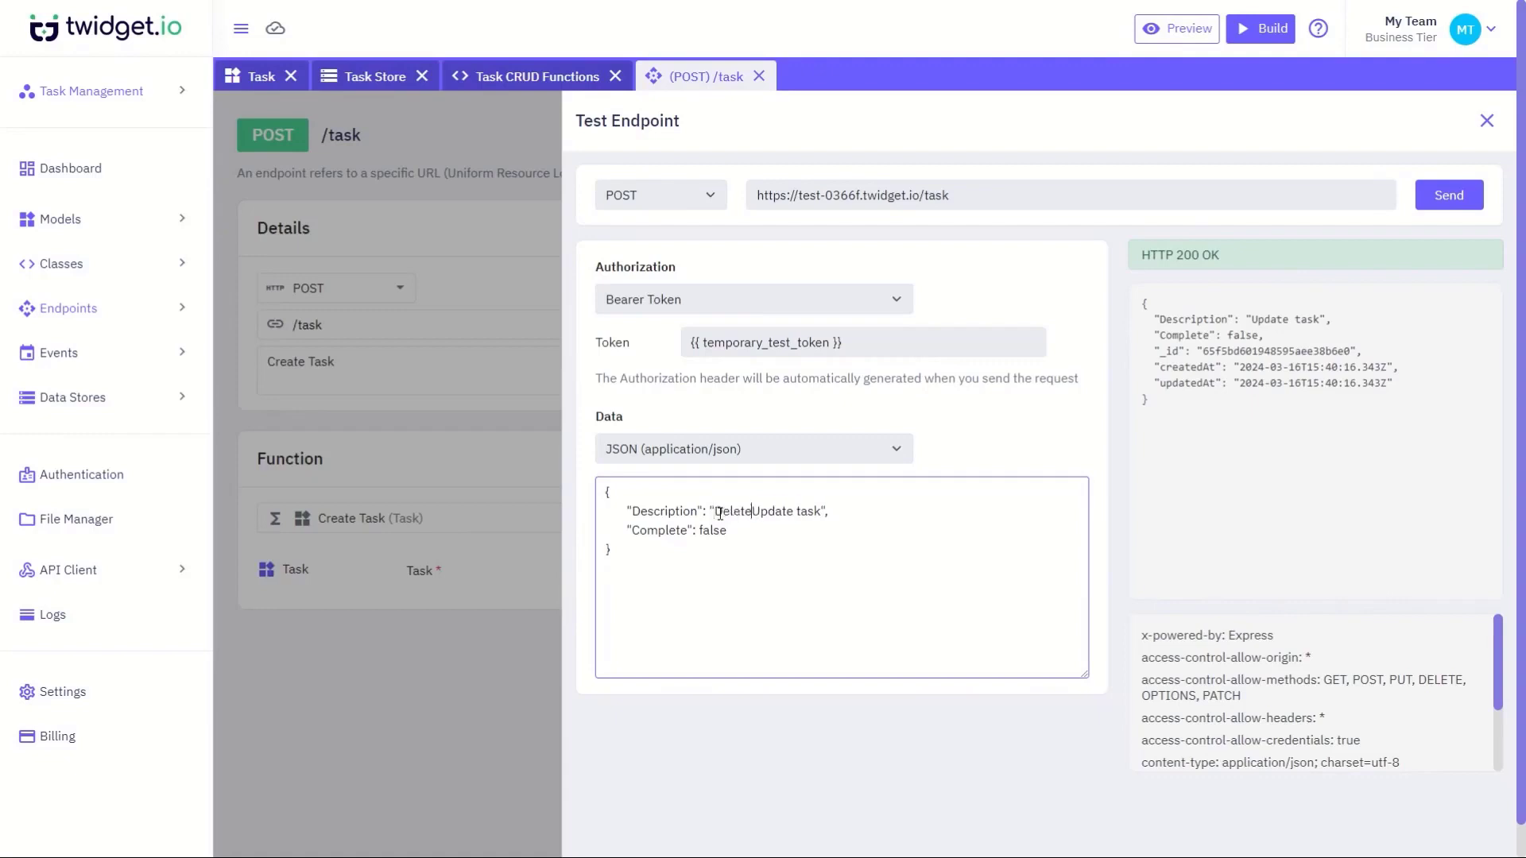
type("Delete")
left_click(1444, 194)
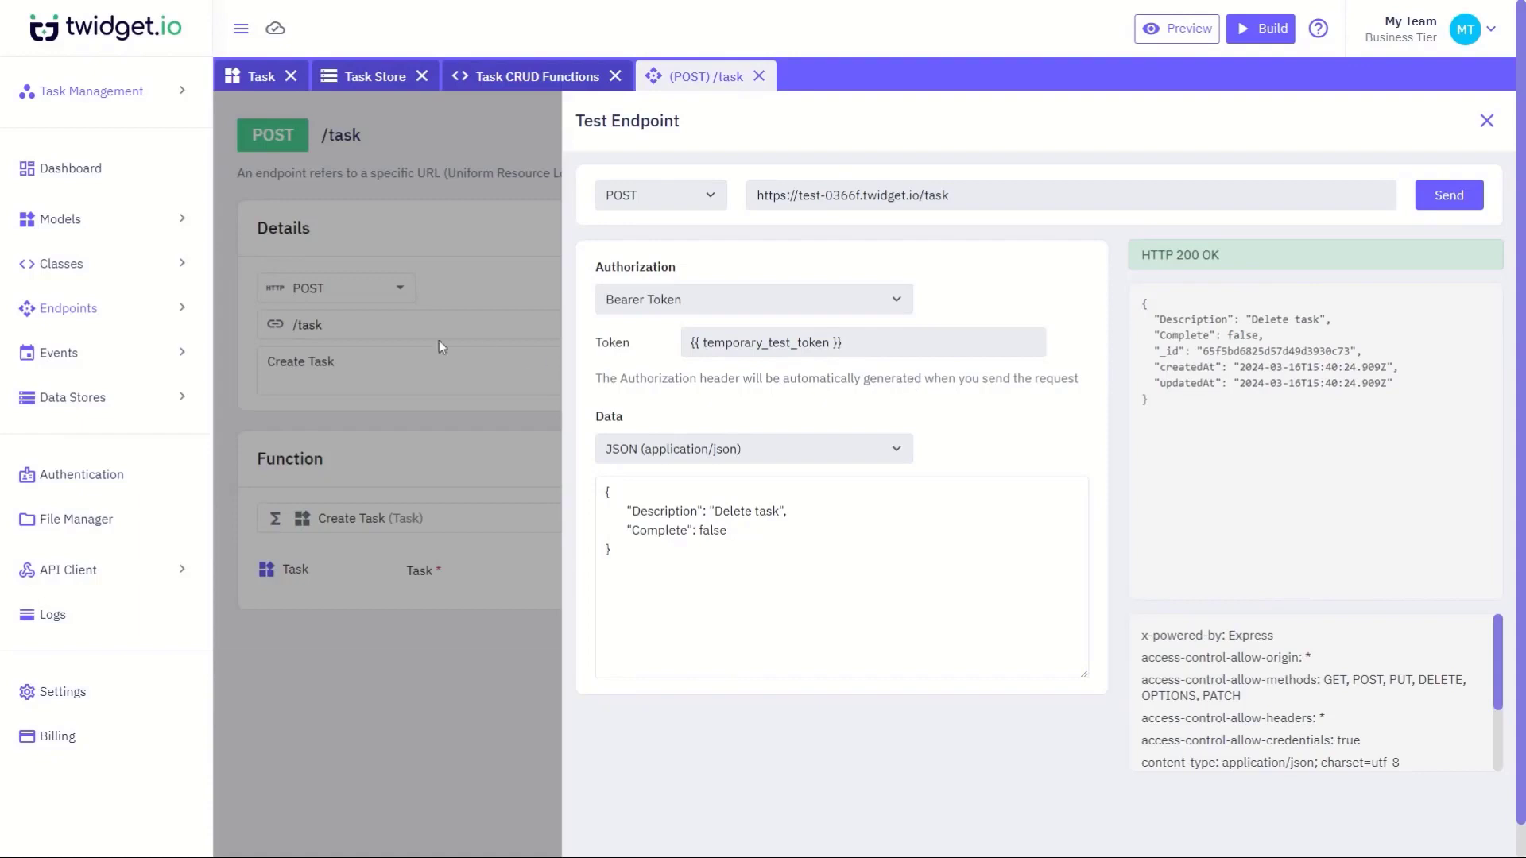
Test the GET /task endpoint by sending a request for the stored tasks
left_click(136, 319)
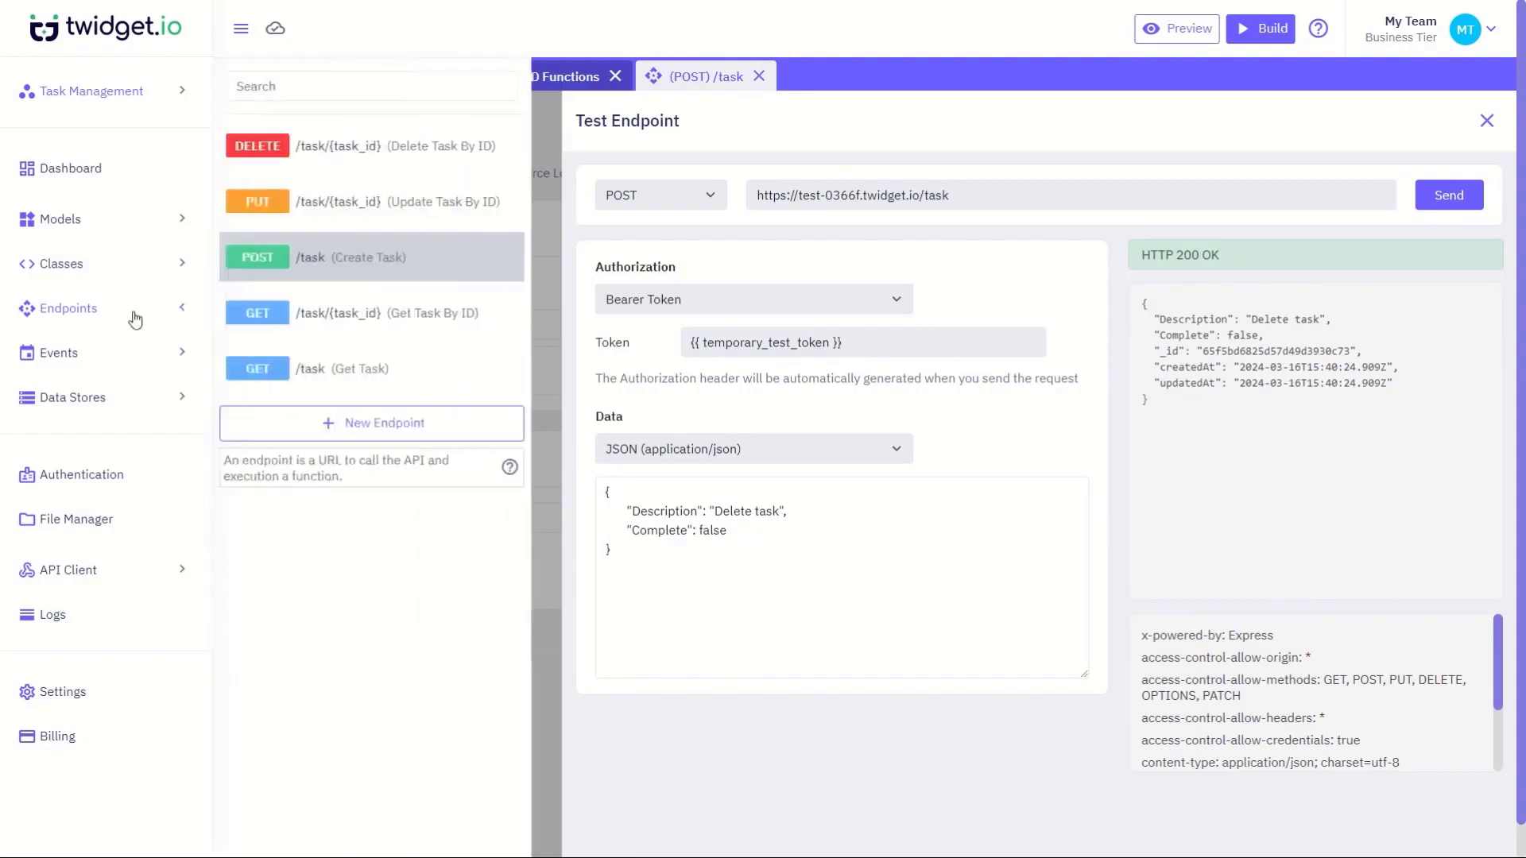
left_click(329, 357)
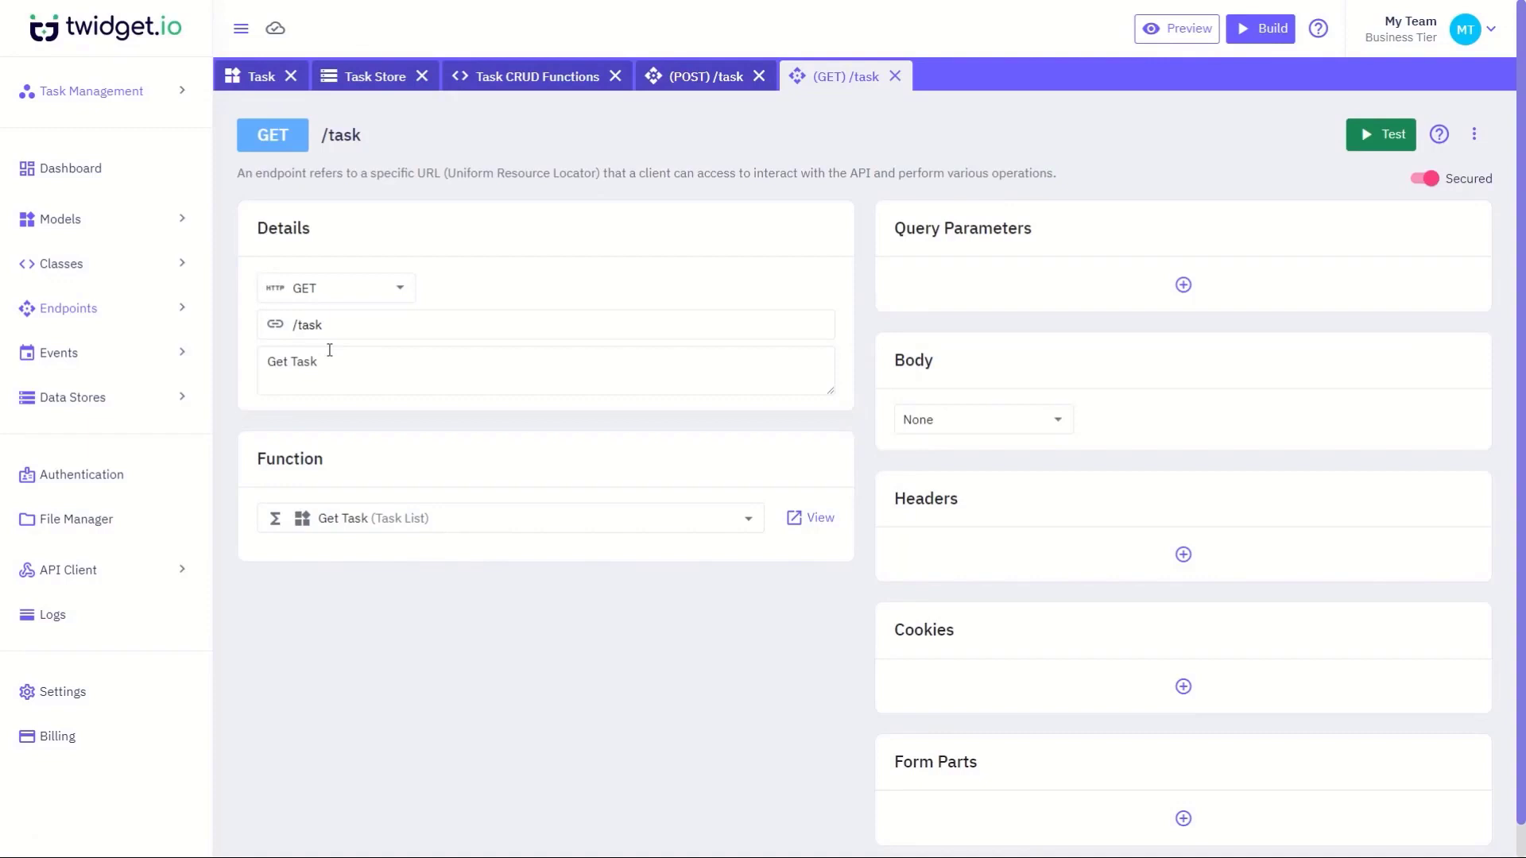
left_click(1363, 136)
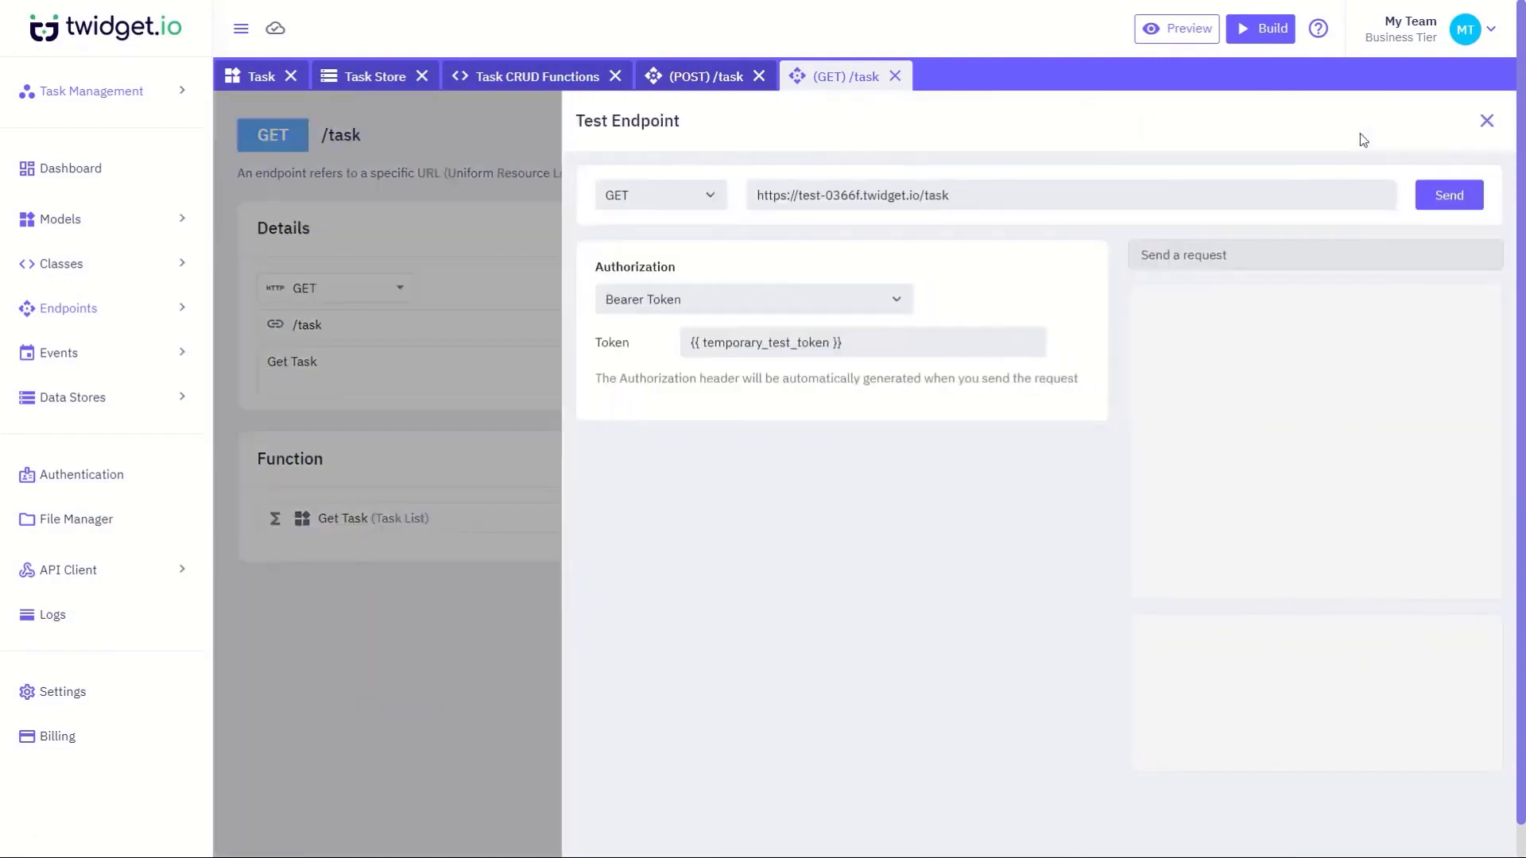
left_click(1440, 199)
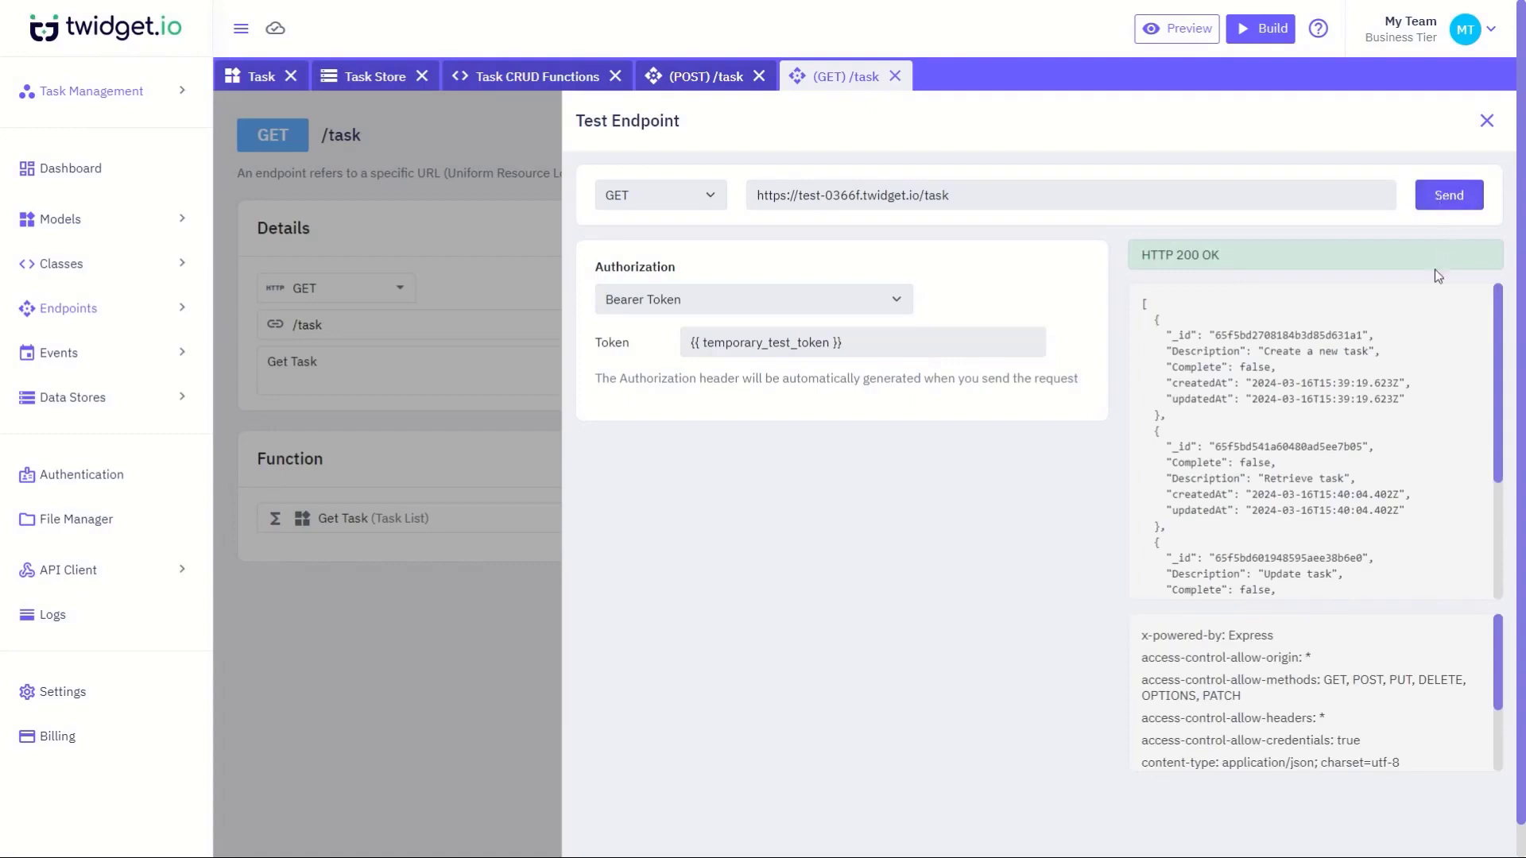
Look through the returned task list and copy the _id of the "Create a new task" entry
scroll(1441, 327, "down", 3)
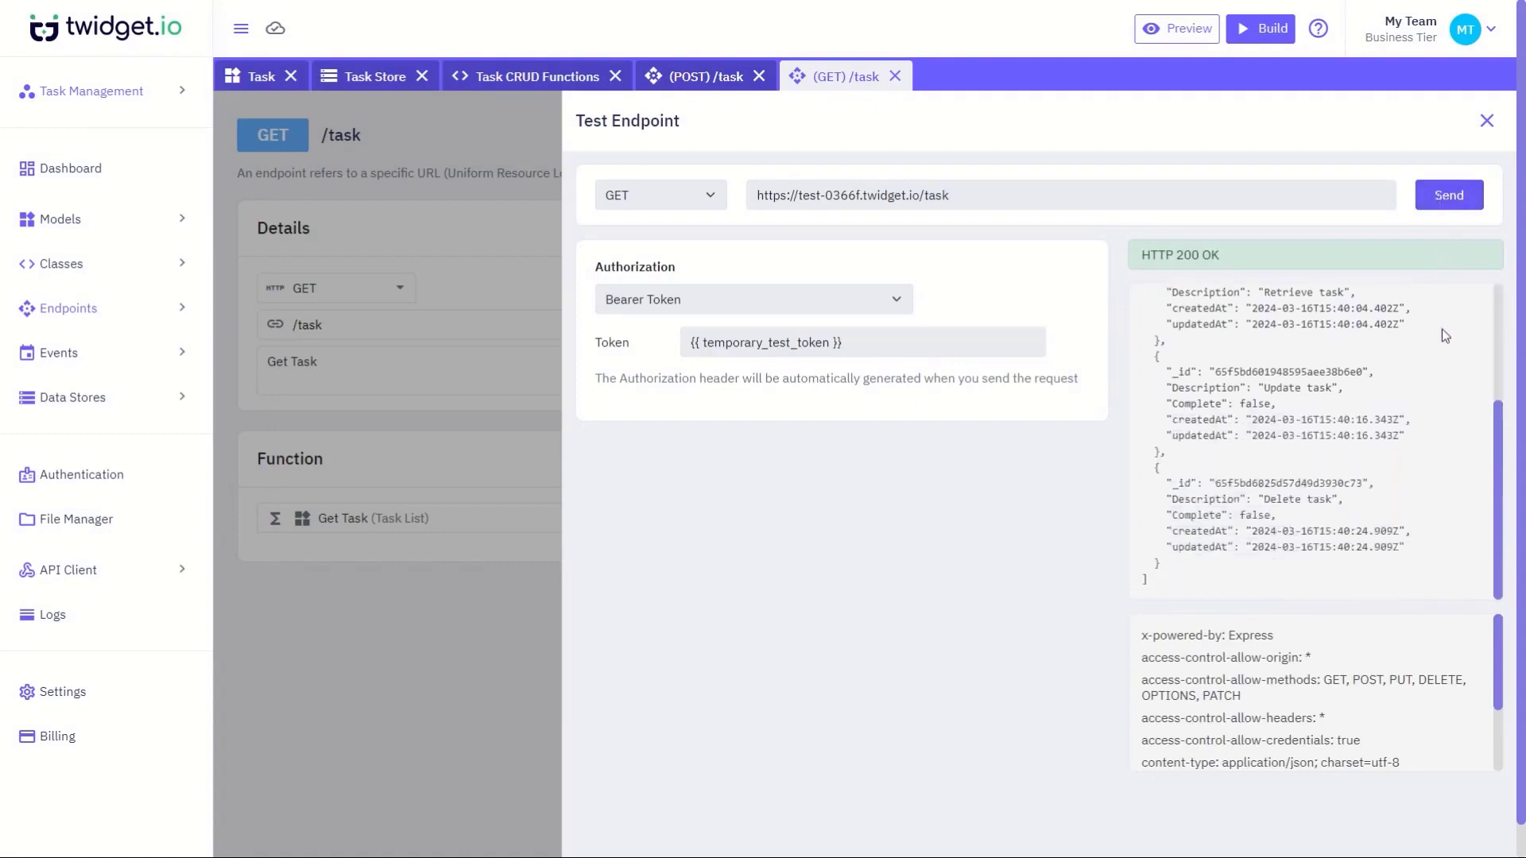
scroll(1444, 332, "up", 4)
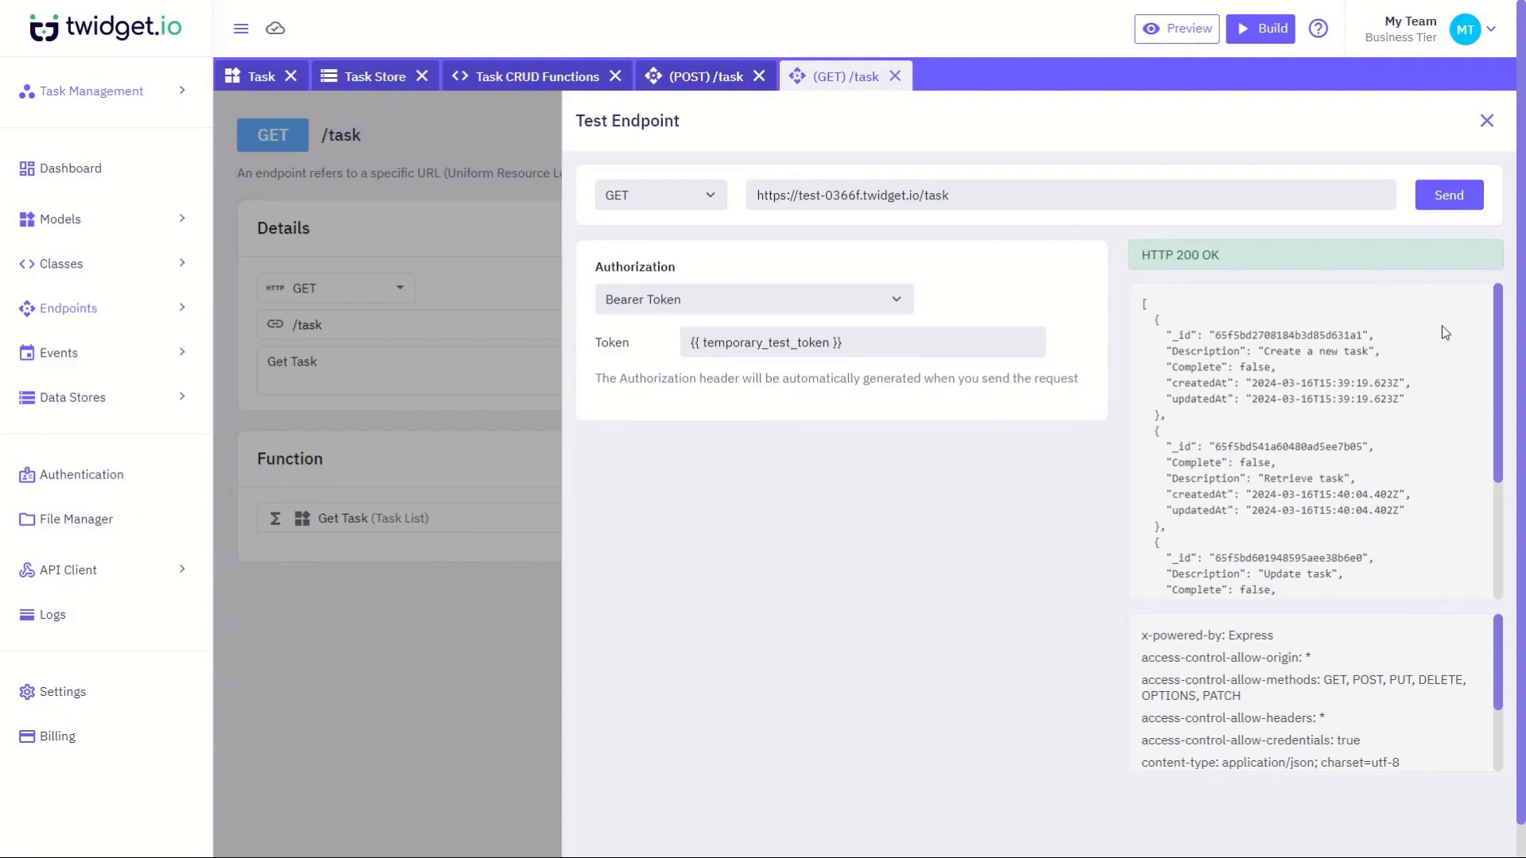
double_click(1340, 335)
key("ctrl+c")
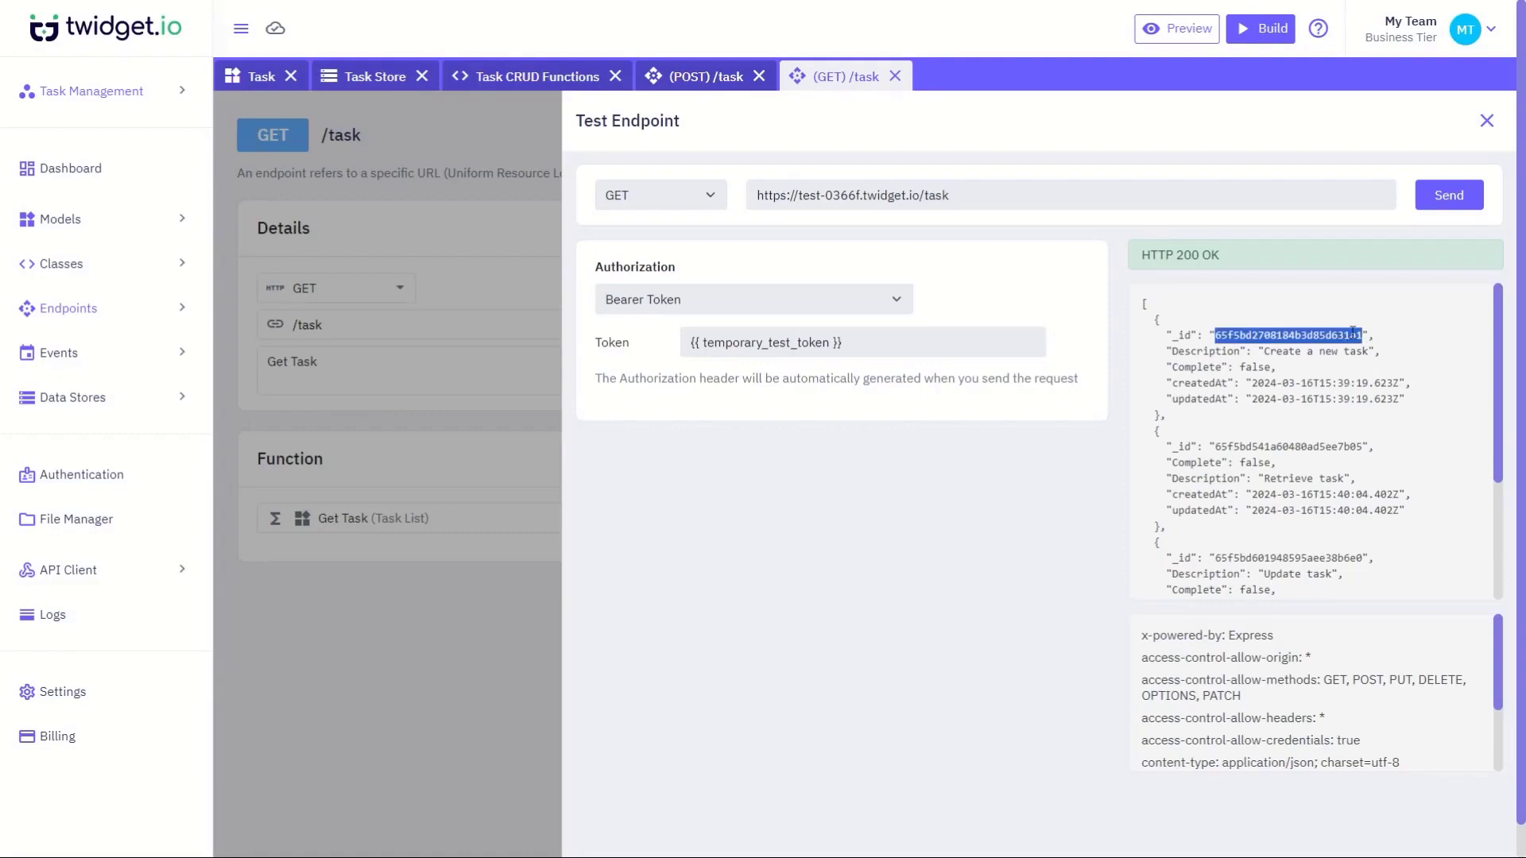
Open the test form of the PUT /task/{task_id} endpoint and paste the copied ID as the task_id value
left_click(168, 314)
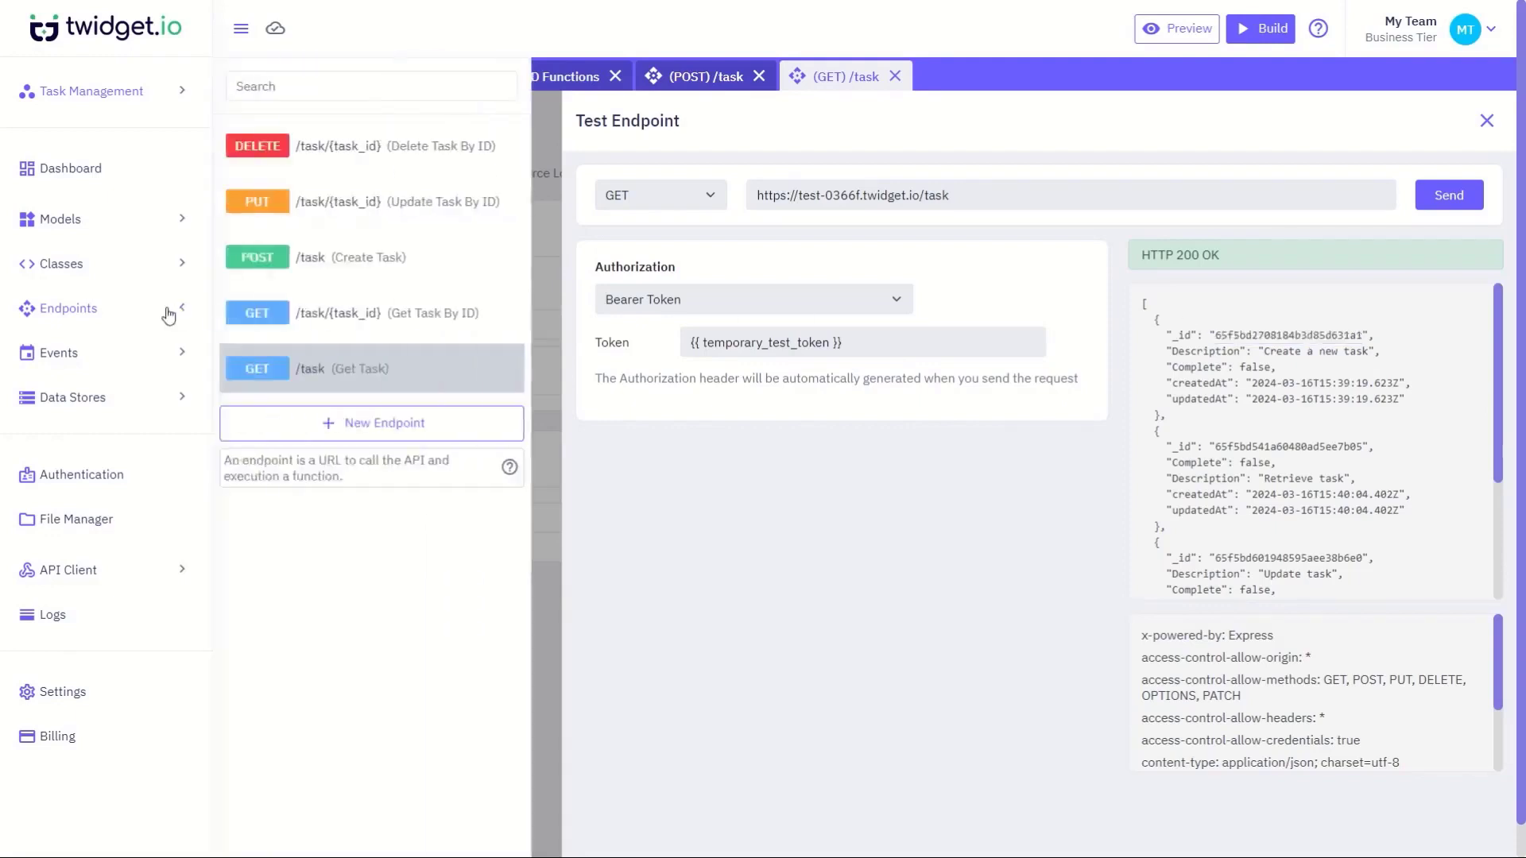
left_click(392, 212)
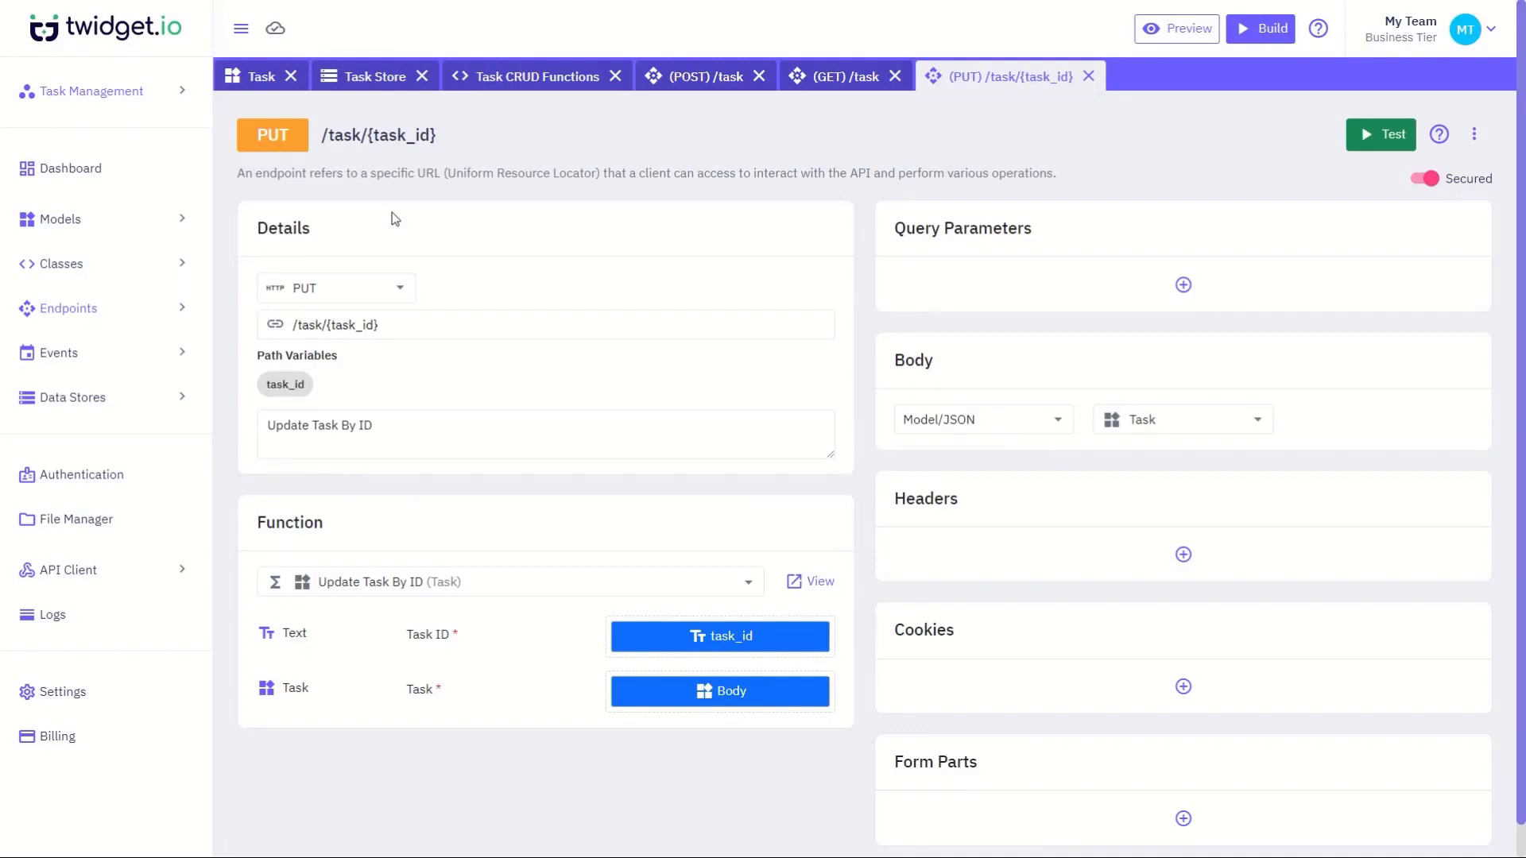
left_click(1375, 136)
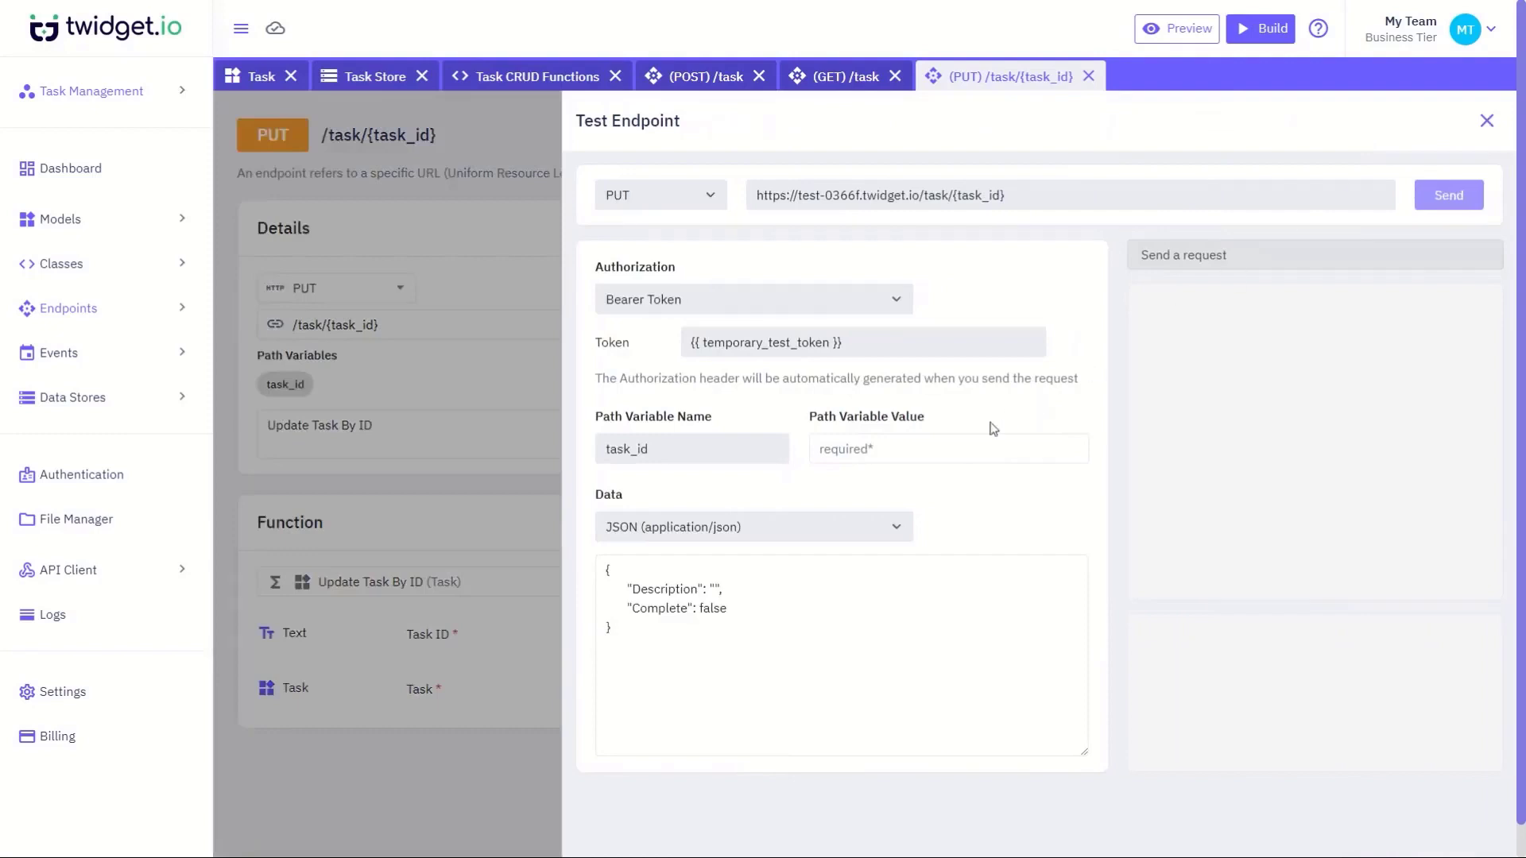
left_click(919, 448)
key("ctrl+v")
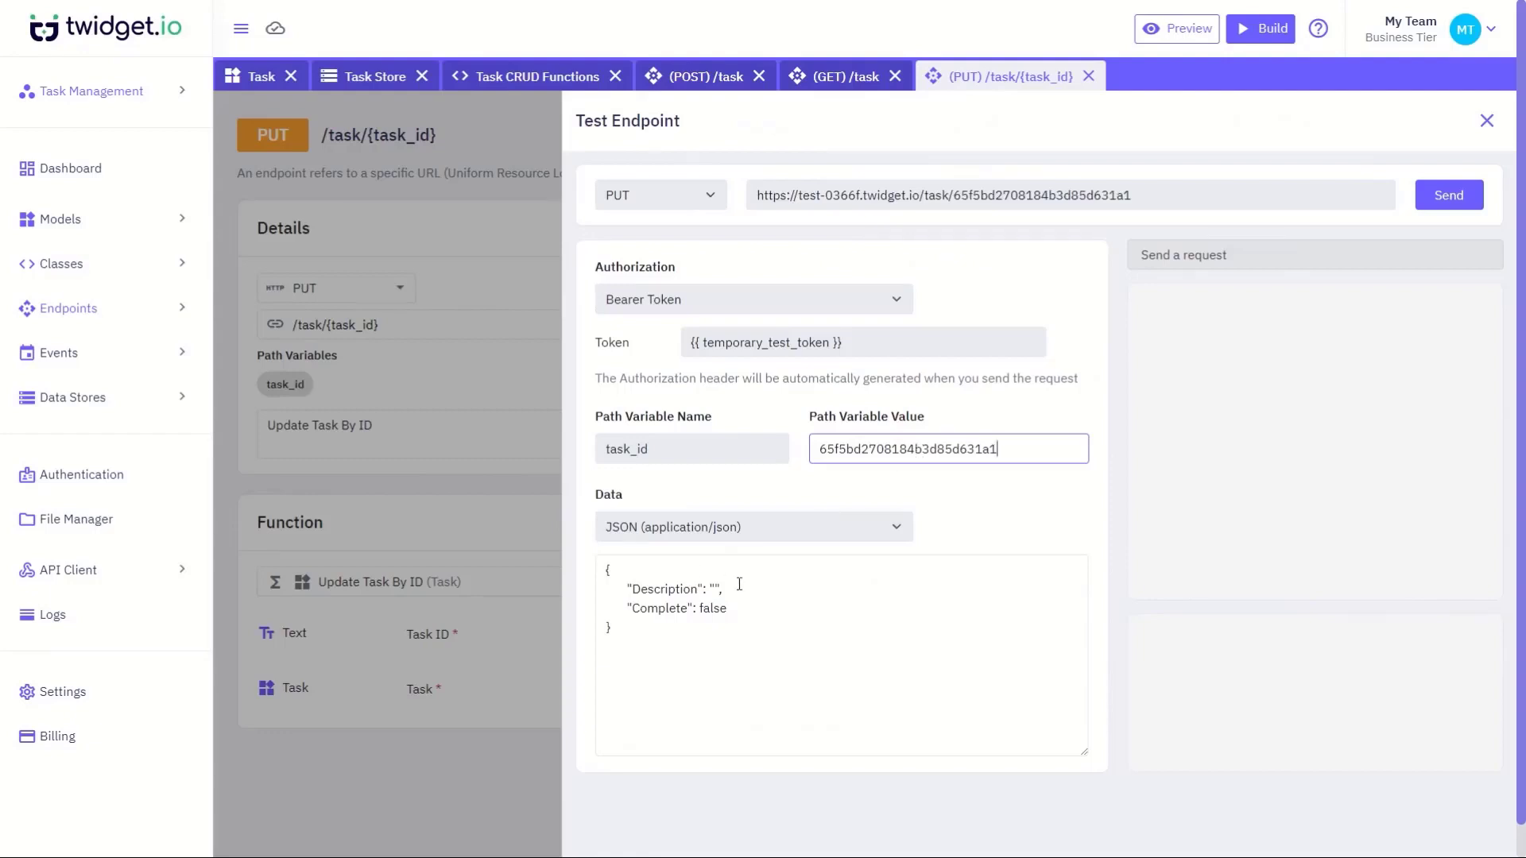
Remove the Description line from the request data, set Complete to true, send the PUT request and check Complete in the response
left_click_drag(736, 588, 597, 590)
key("BackSpace")
key("BackSpace")
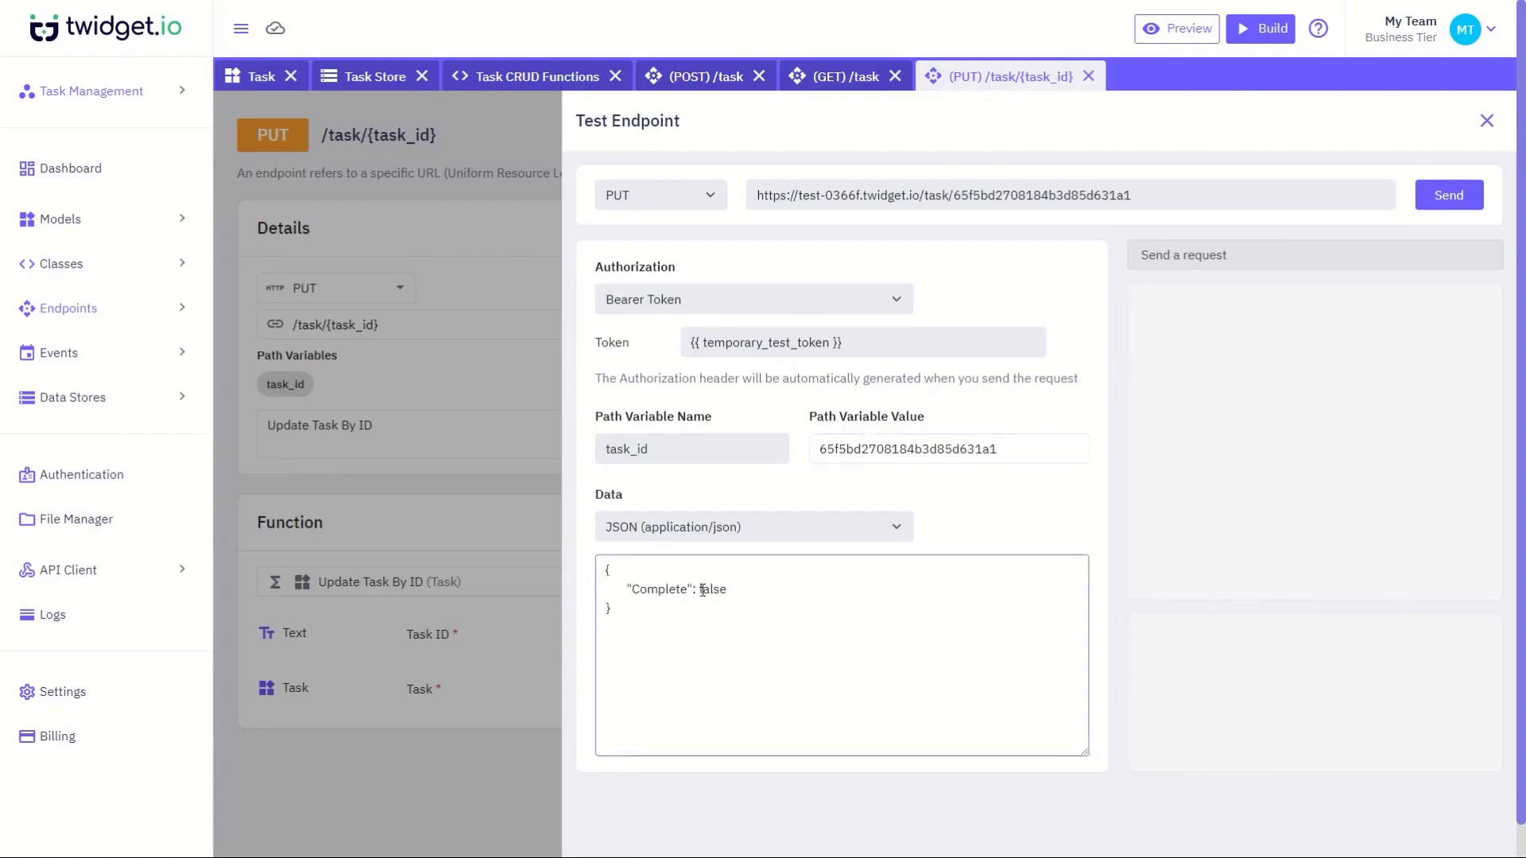
double_click(705, 589)
type("true")
left_click(1444, 193)
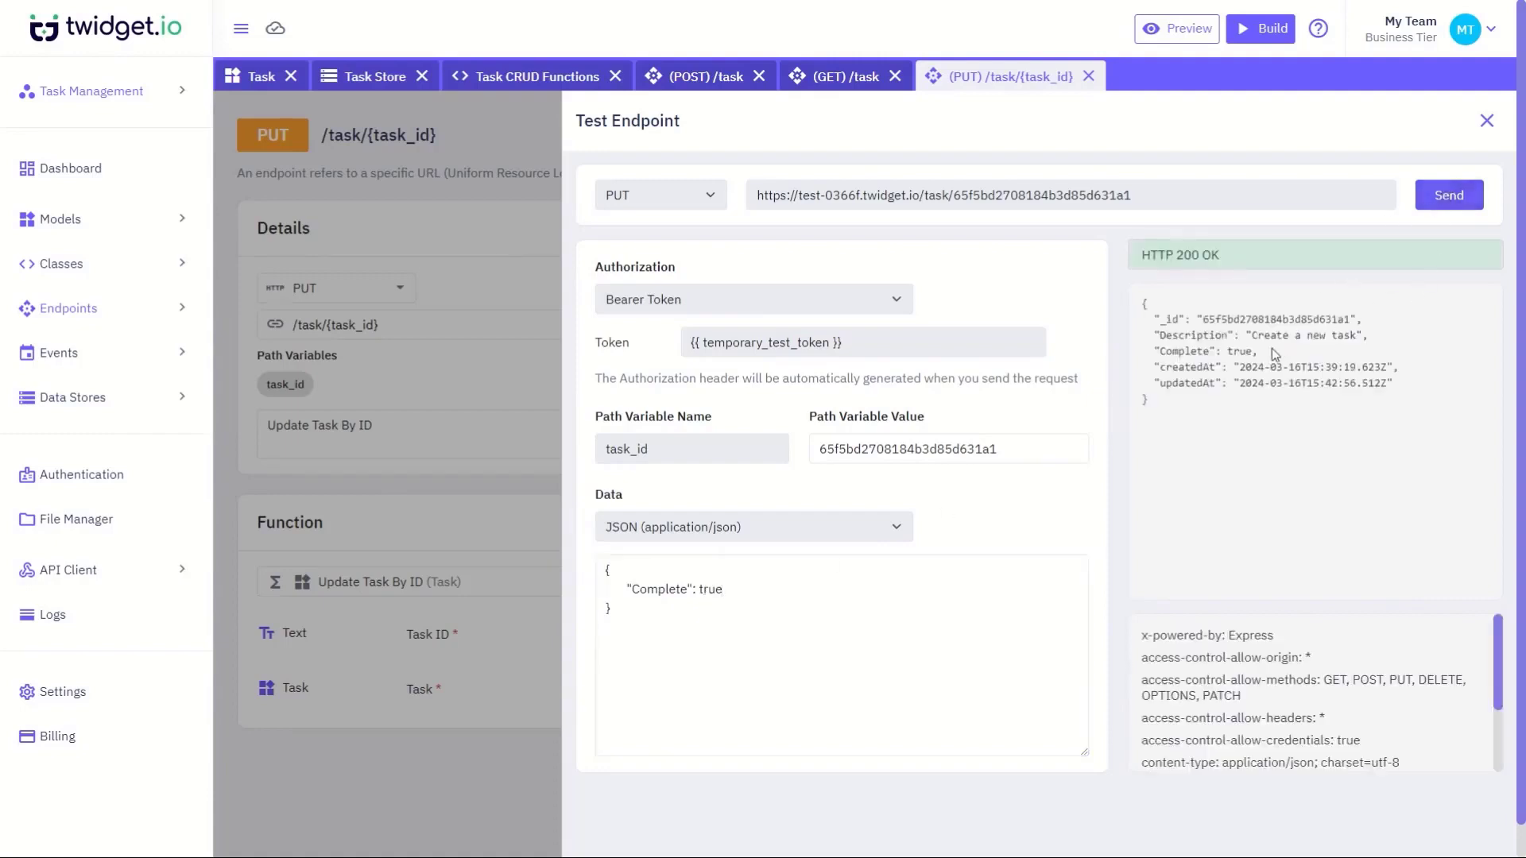
left_click_drag(1262, 350, 1160, 351)
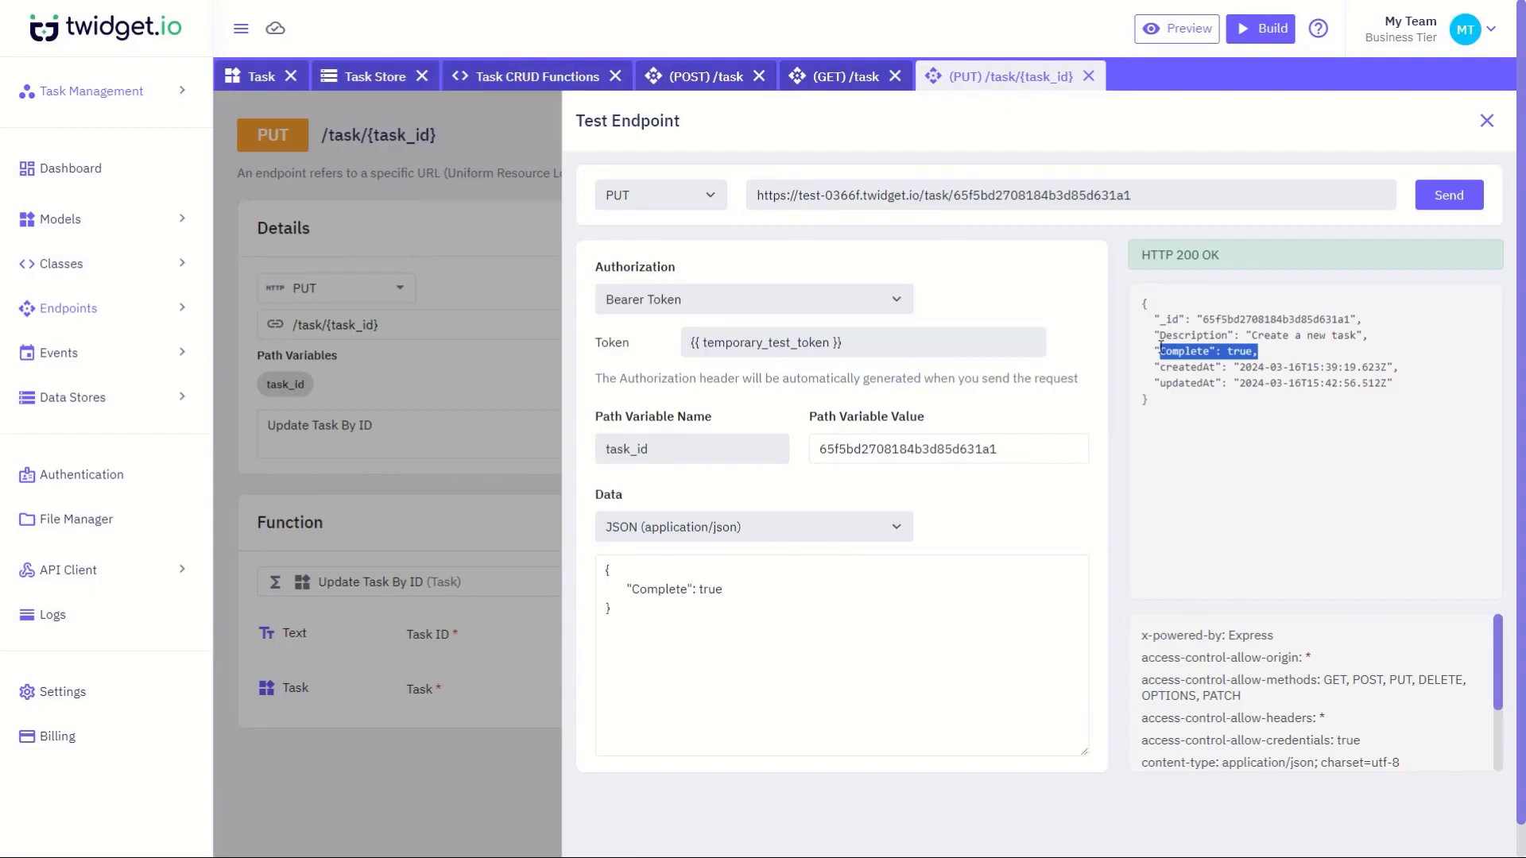
Copy the updated task's _id and test the GET /task/{task_id} endpoint with it as the task_id value
double_click(1275, 319)
key("ctrl+c")
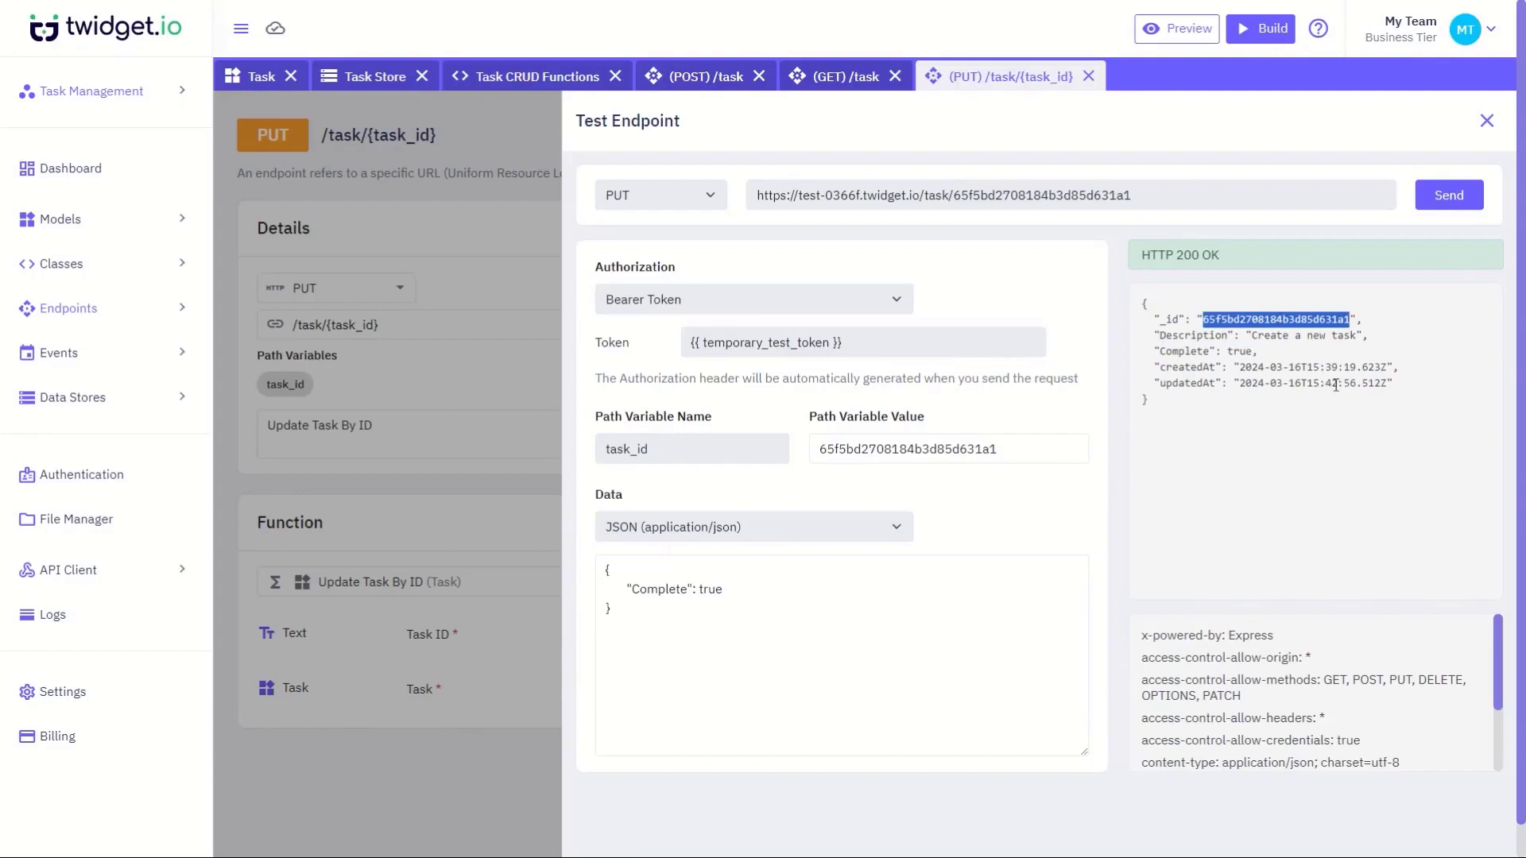
left_click(101, 310)
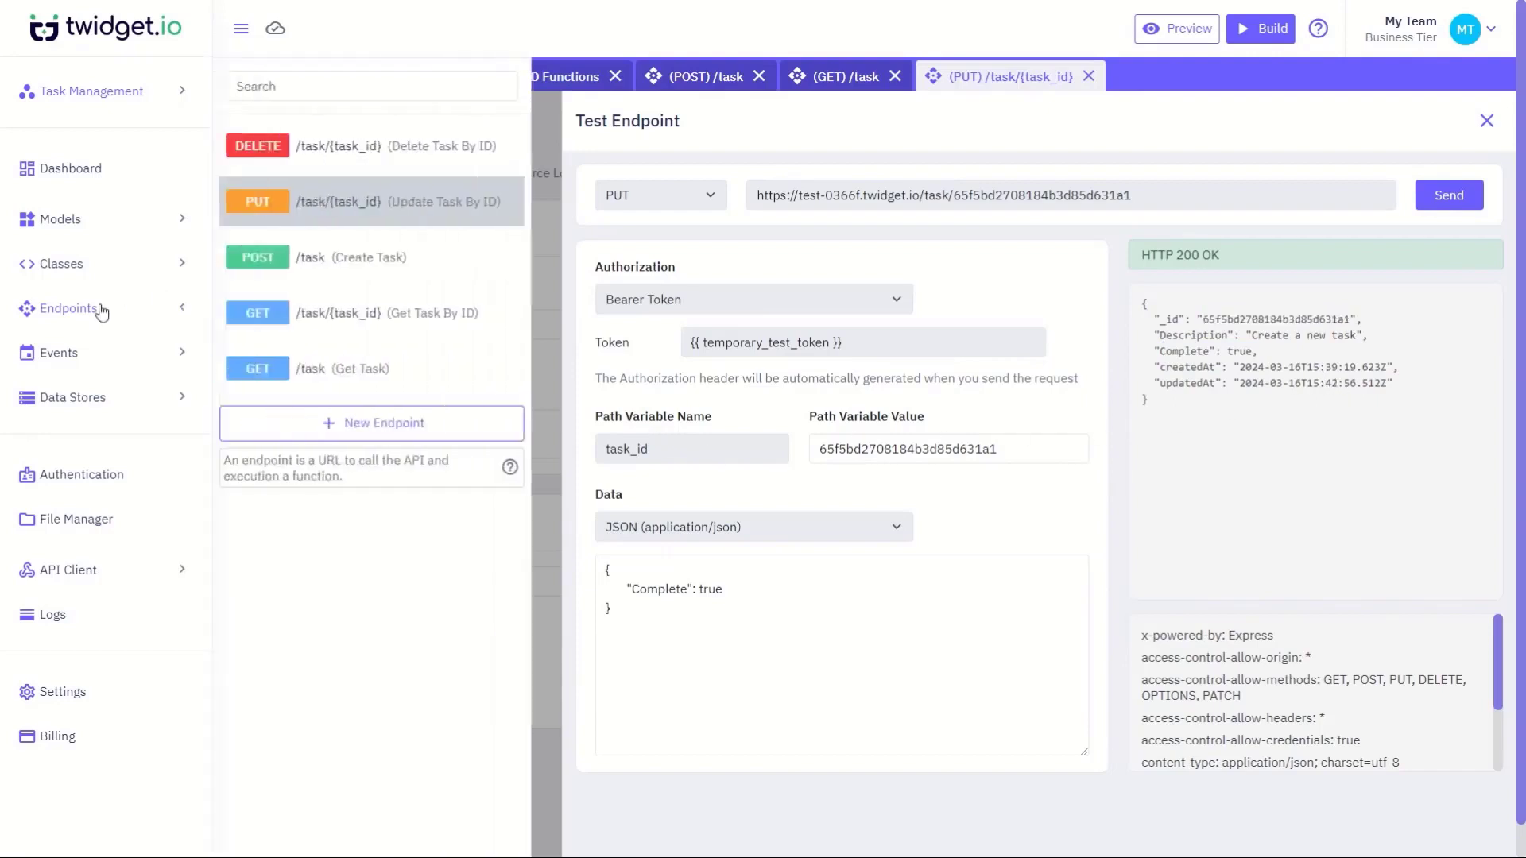
left_click(372, 313)
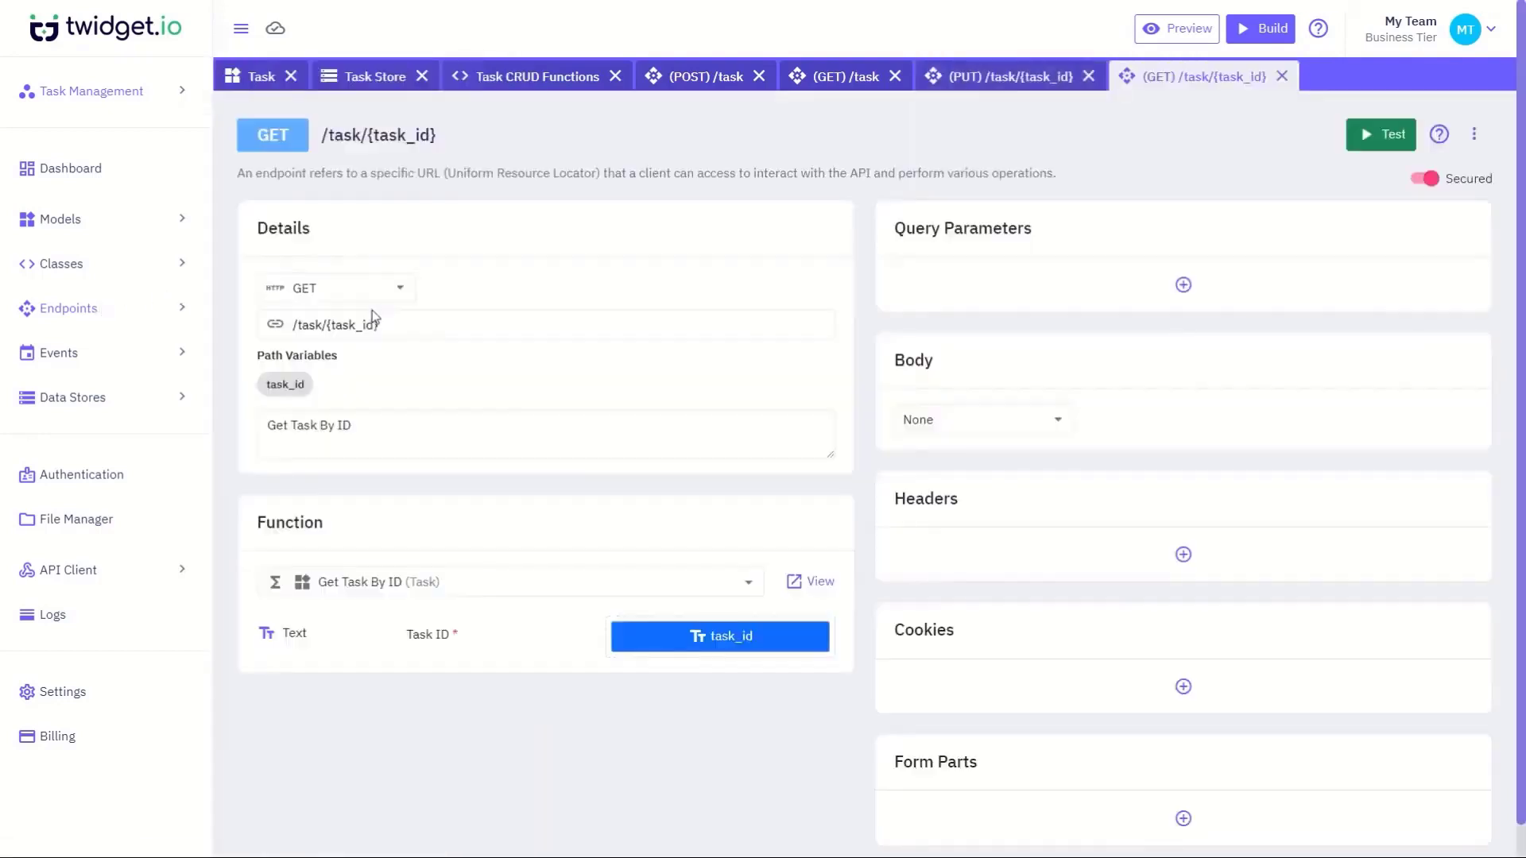
left_click(1384, 140)
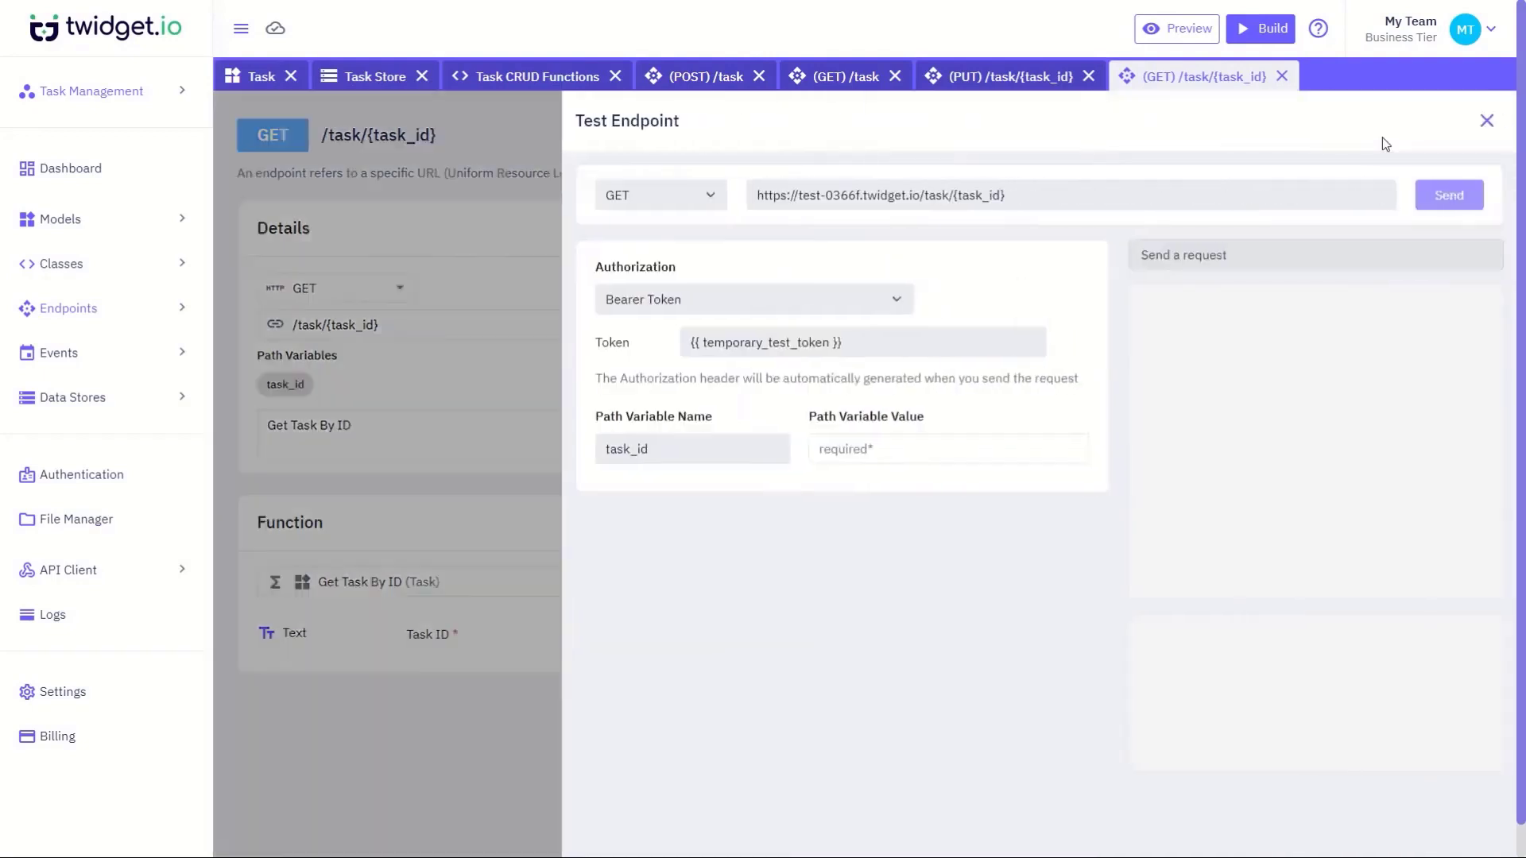
left_click(872, 445)
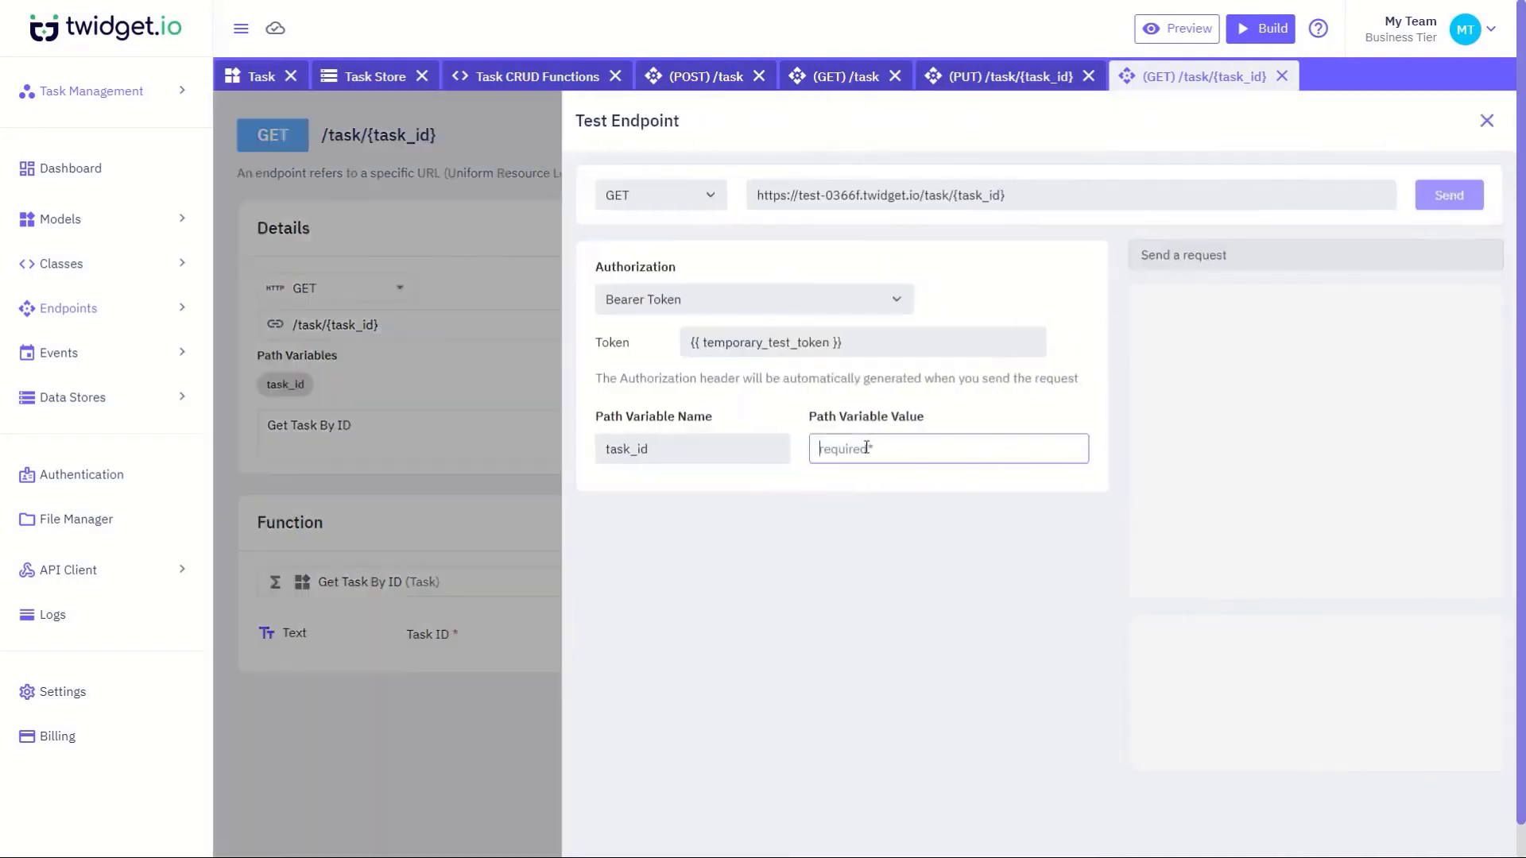
key("ctrl+v")
left_click(1467, 199)
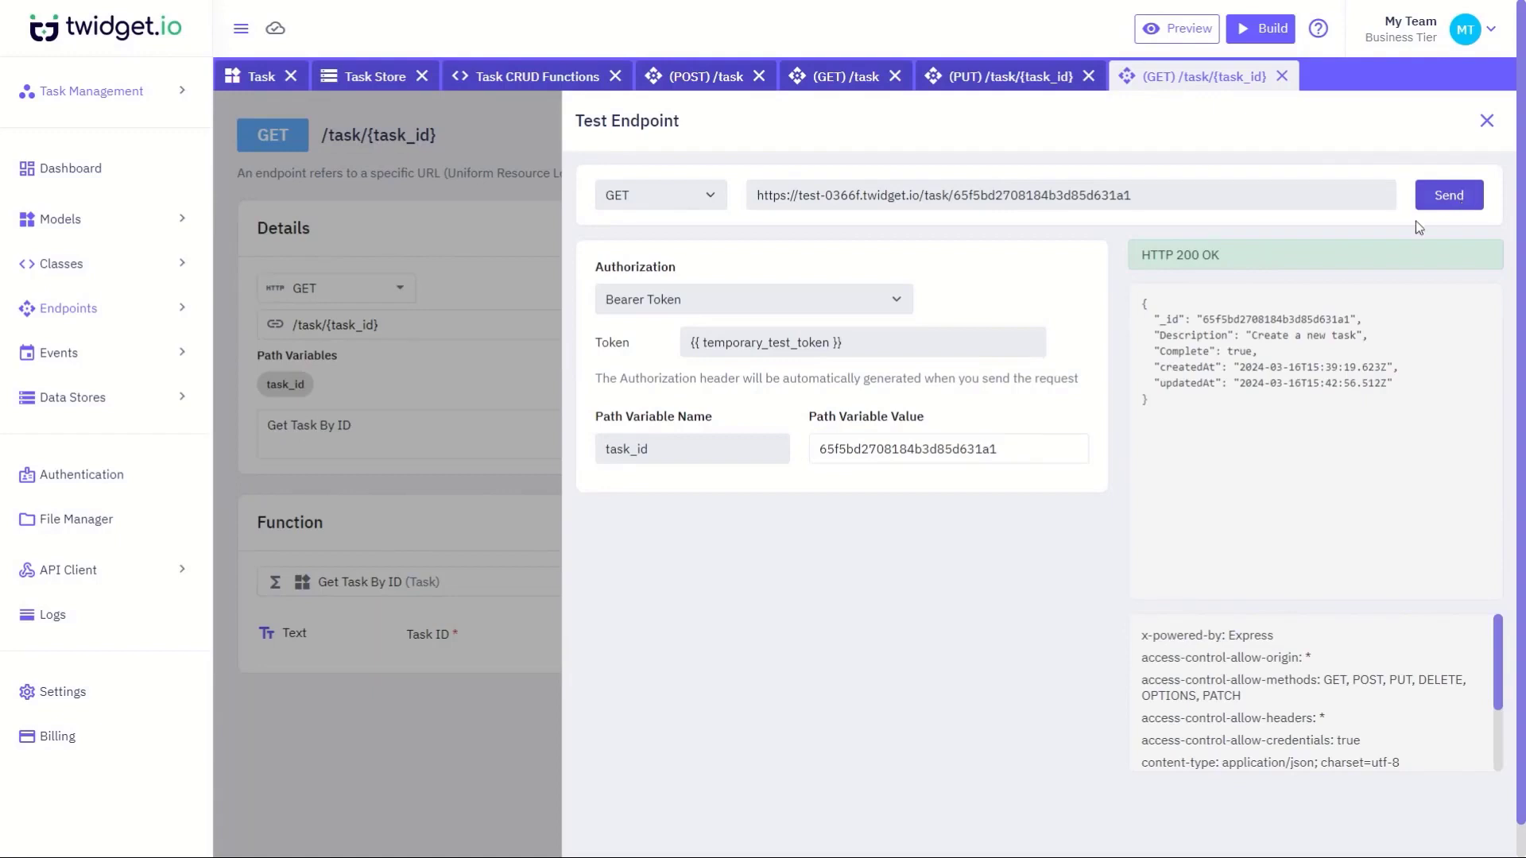
Delete the same task by testing the DELETE /task/{task_id} endpoint with the copied ID as the task_id value
left_click(123, 318)
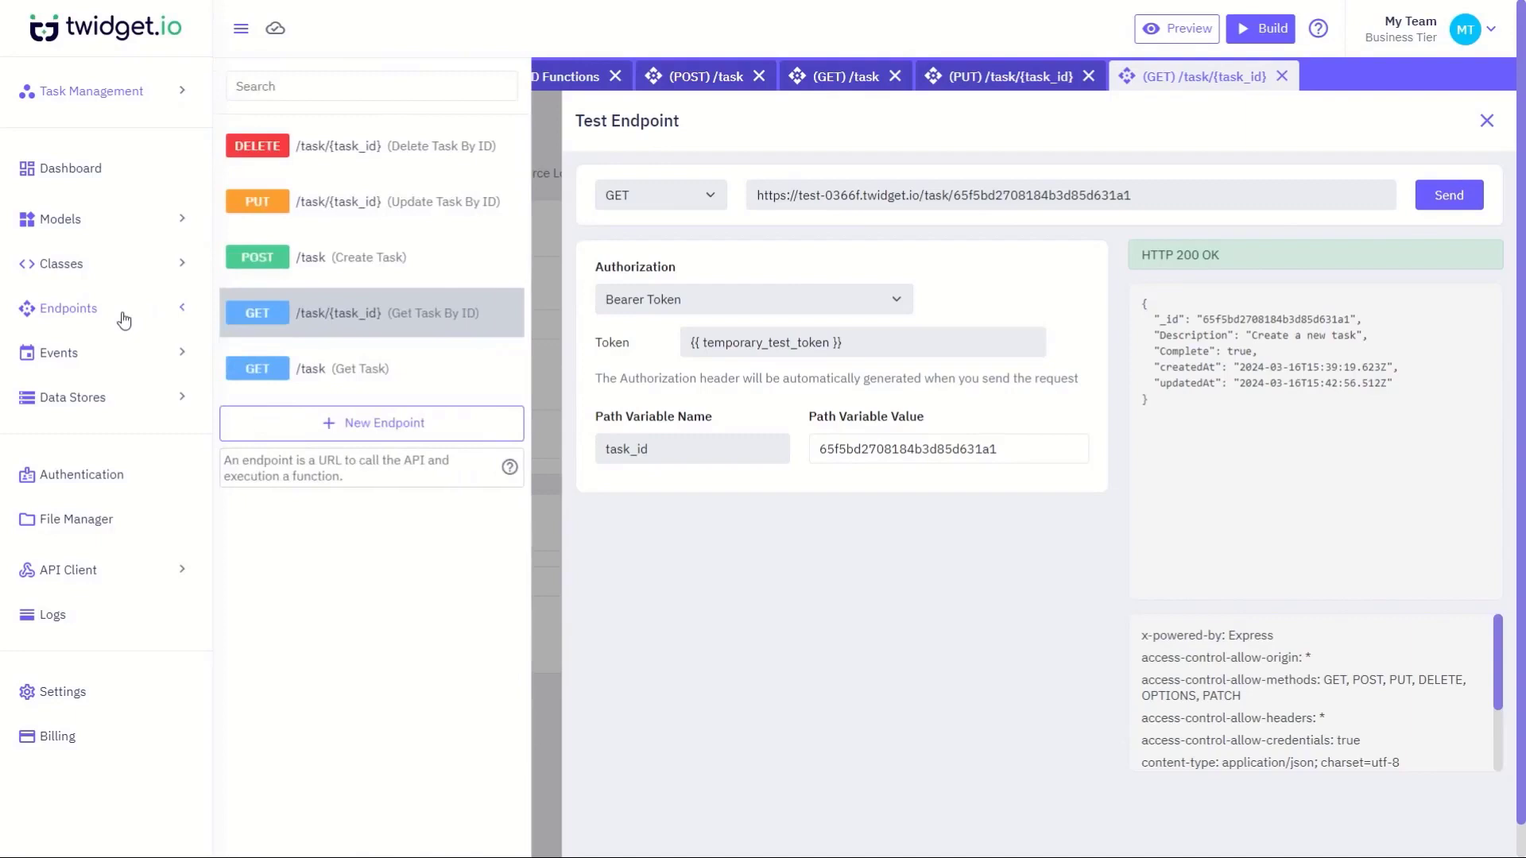
left_click(440, 146)
left_click(1389, 137)
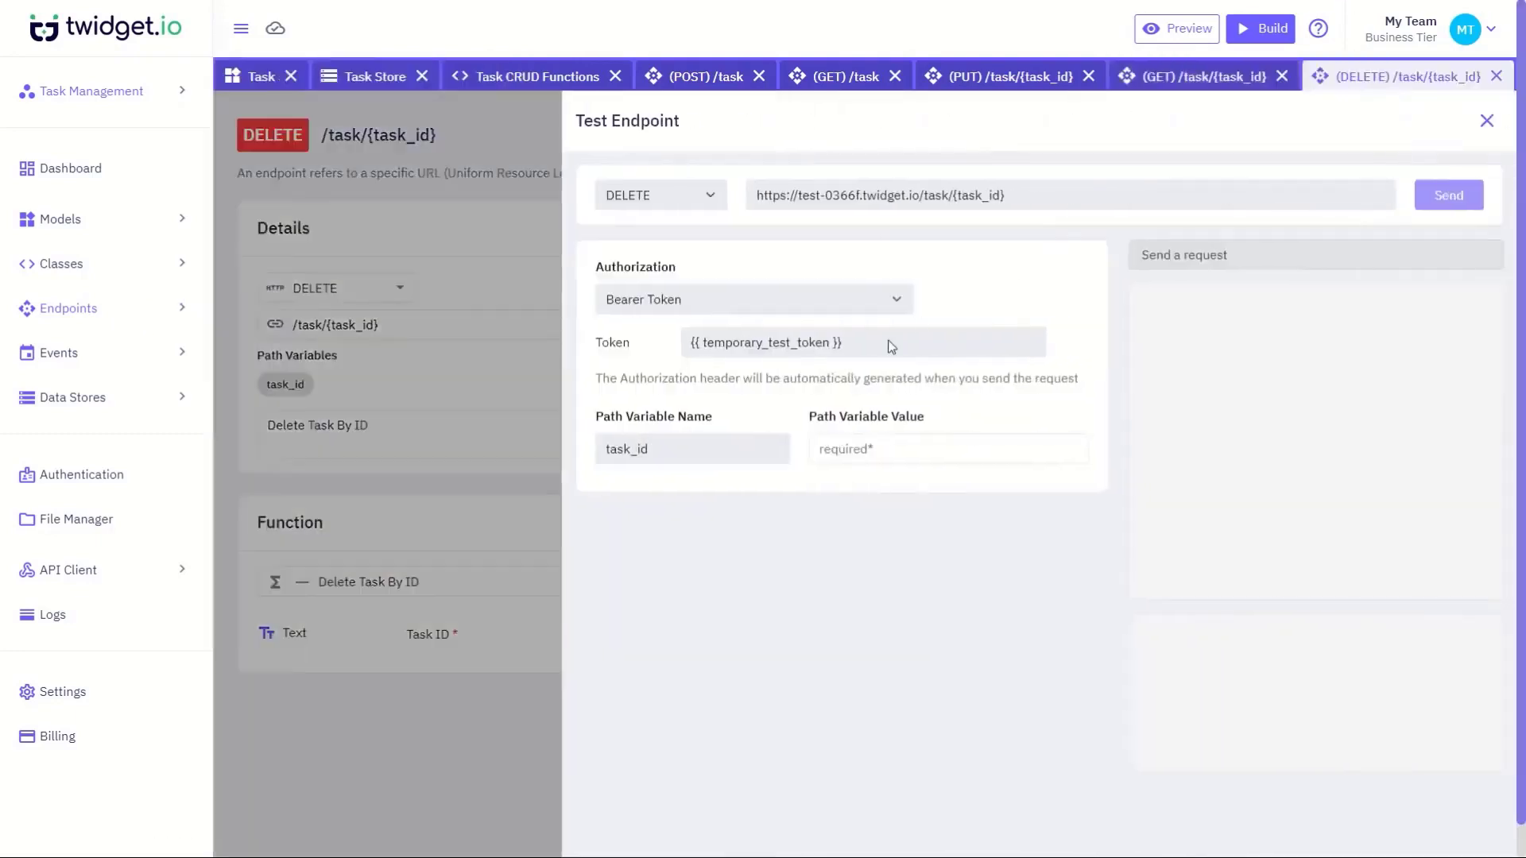
left_click(886, 448)
key("ctrl+v")
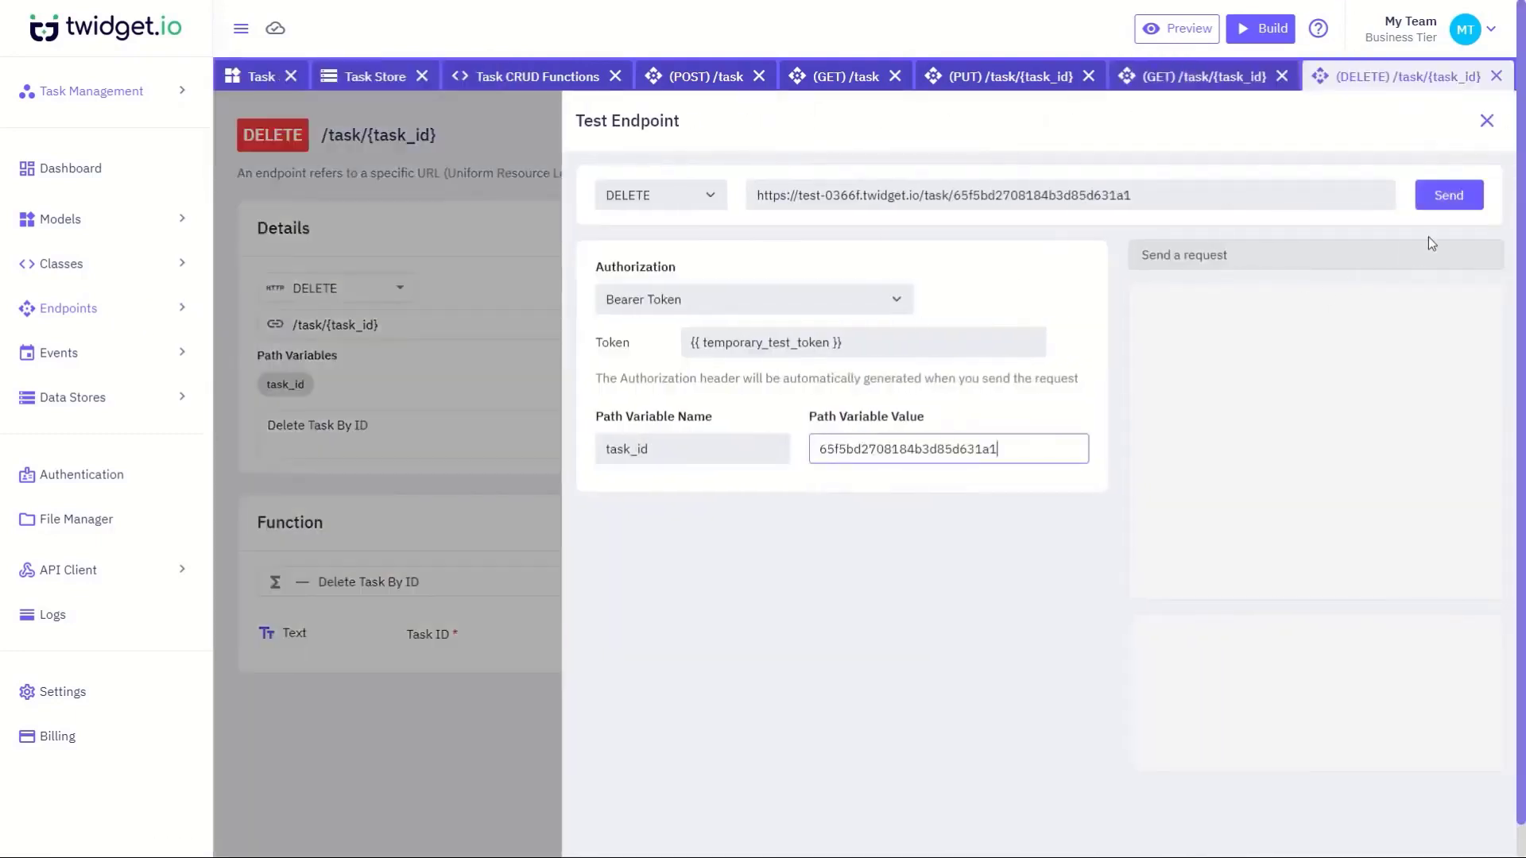
left_click(1462, 201)
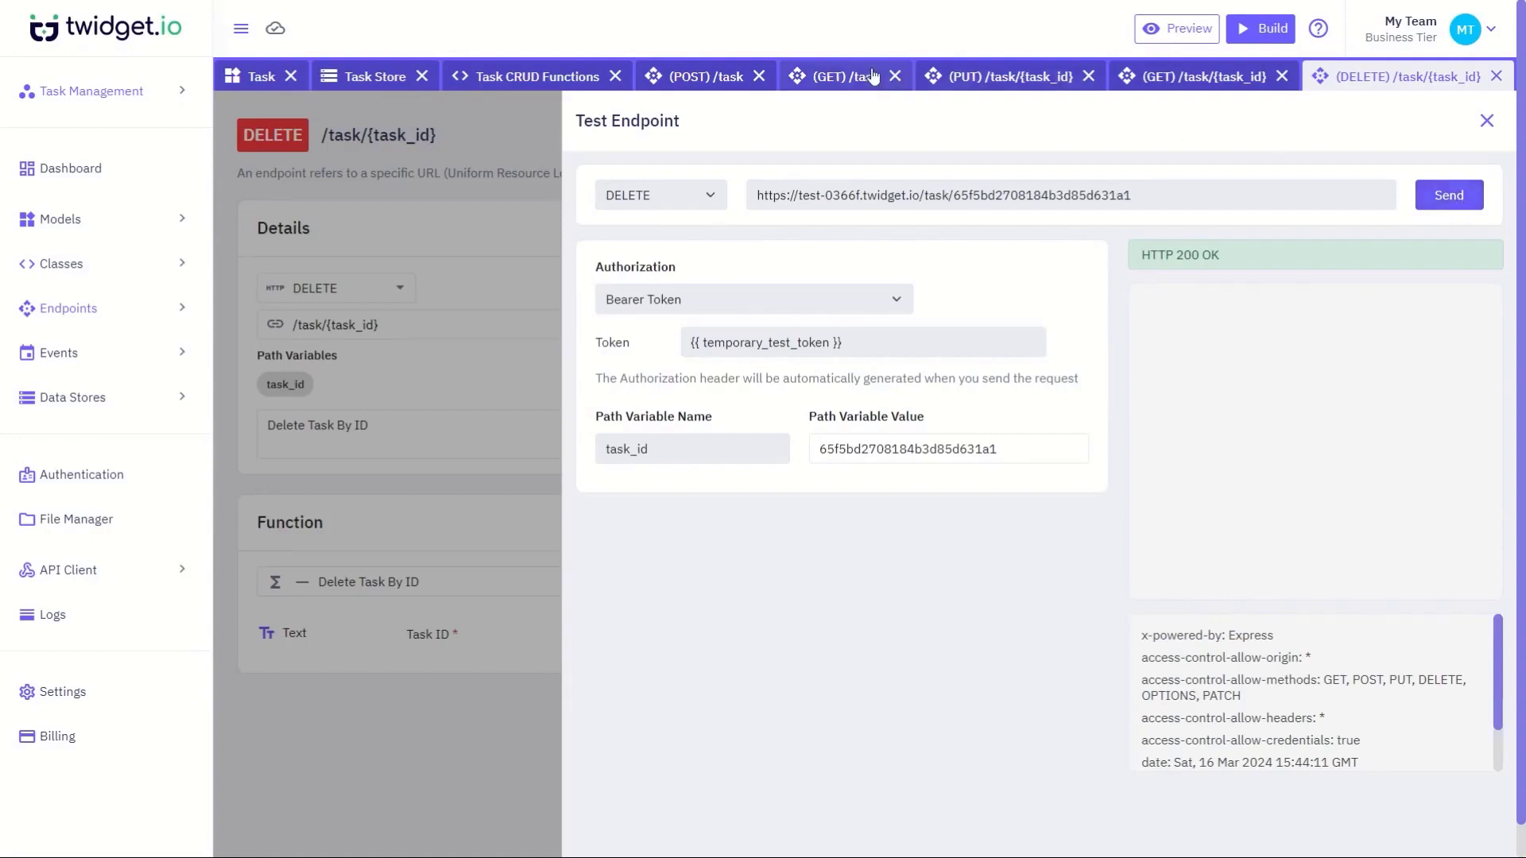
Resend the GET /task test request to review the remaining tasks, and turn off the endpoint's Secured setting
left_click(822, 75)
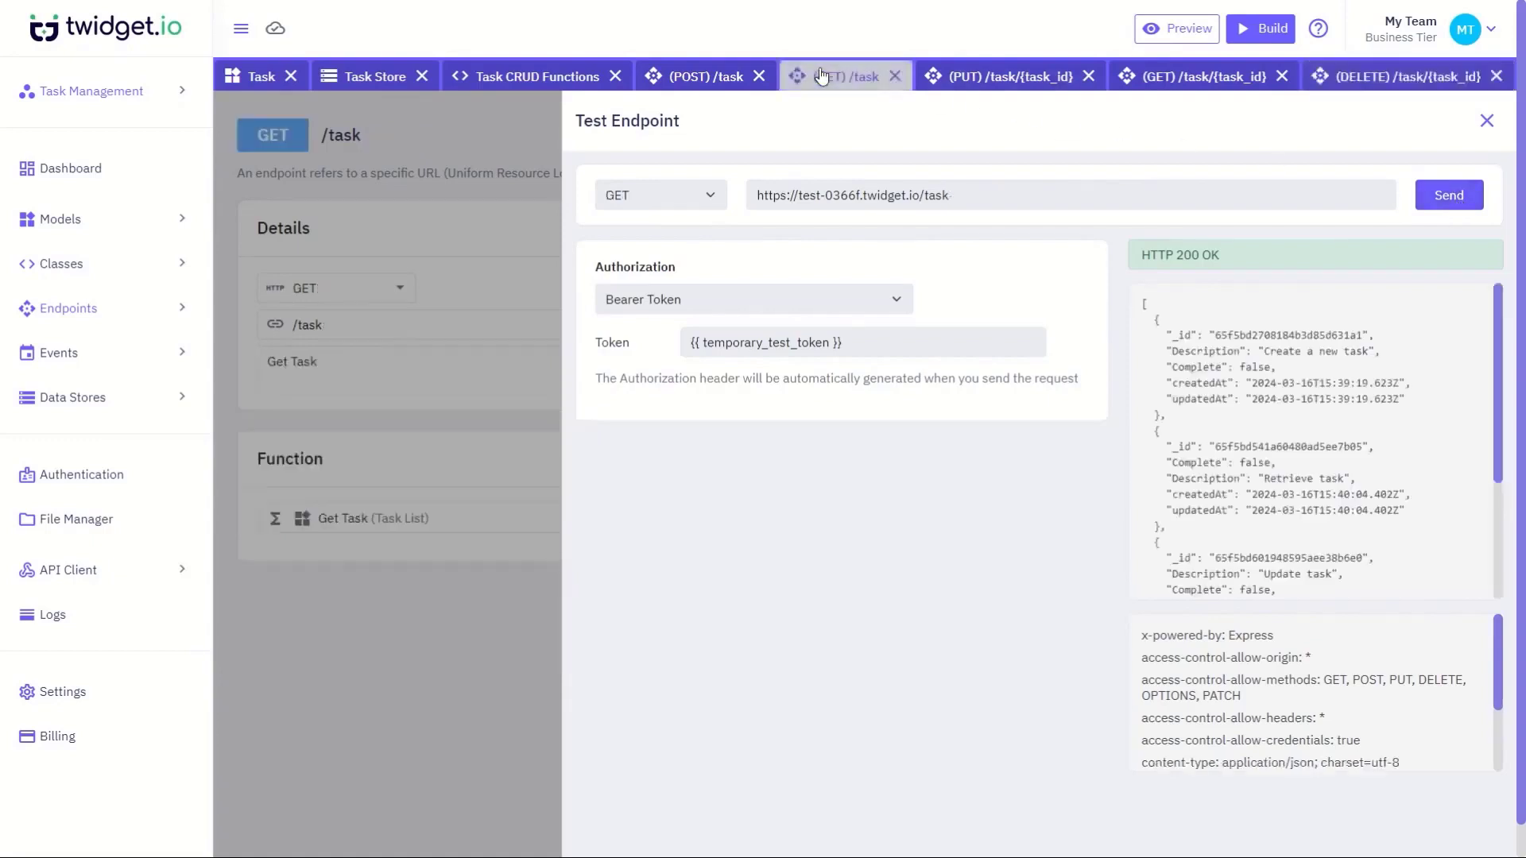
left_click(1463, 205)
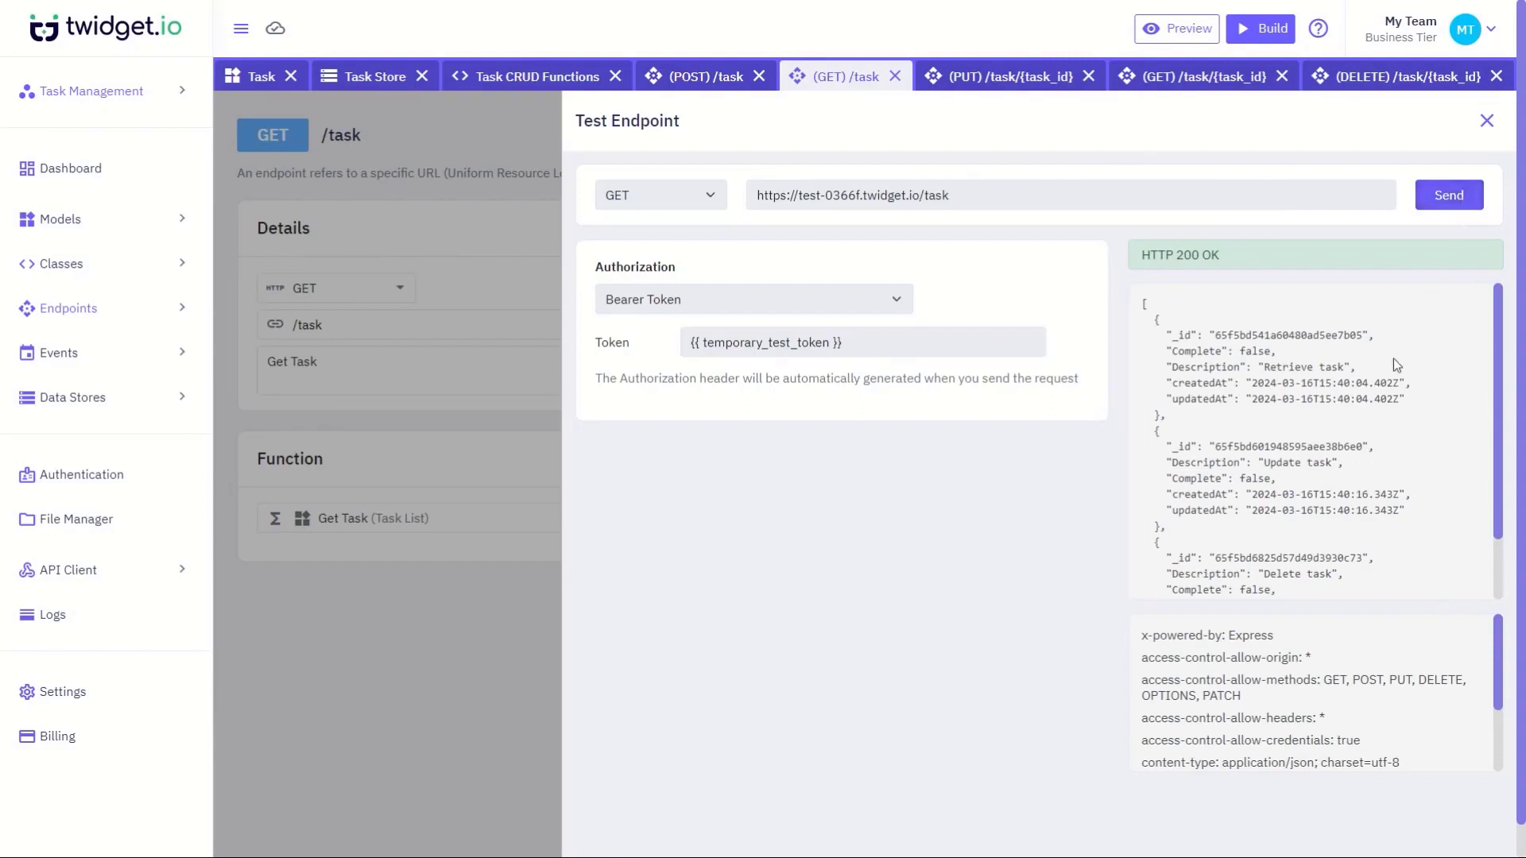
scroll(1396, 362, "down", 1)
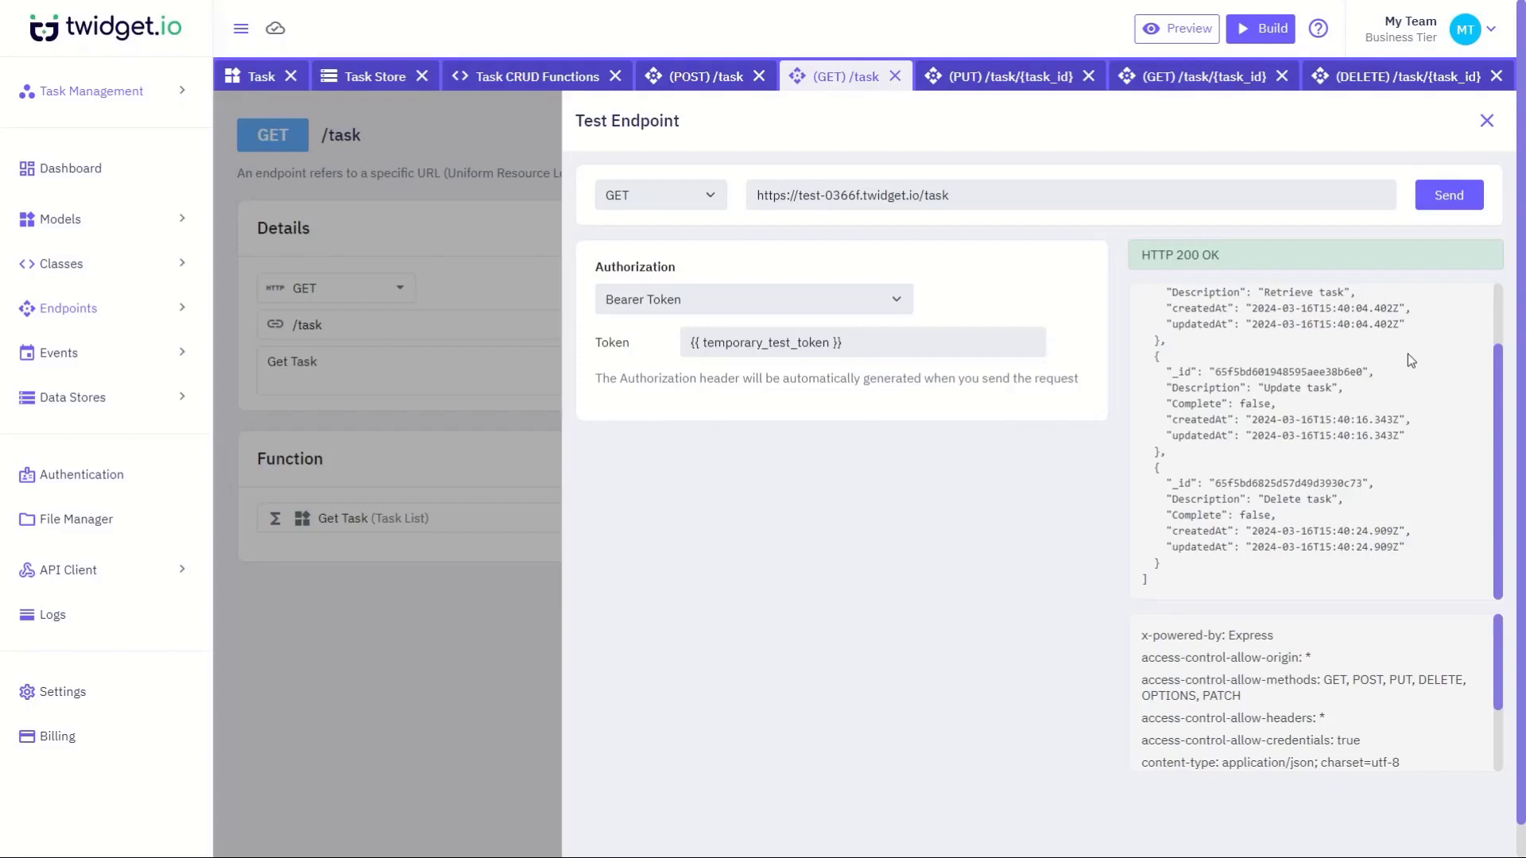
left_click(1486, 121)
left_click(1430, 180)
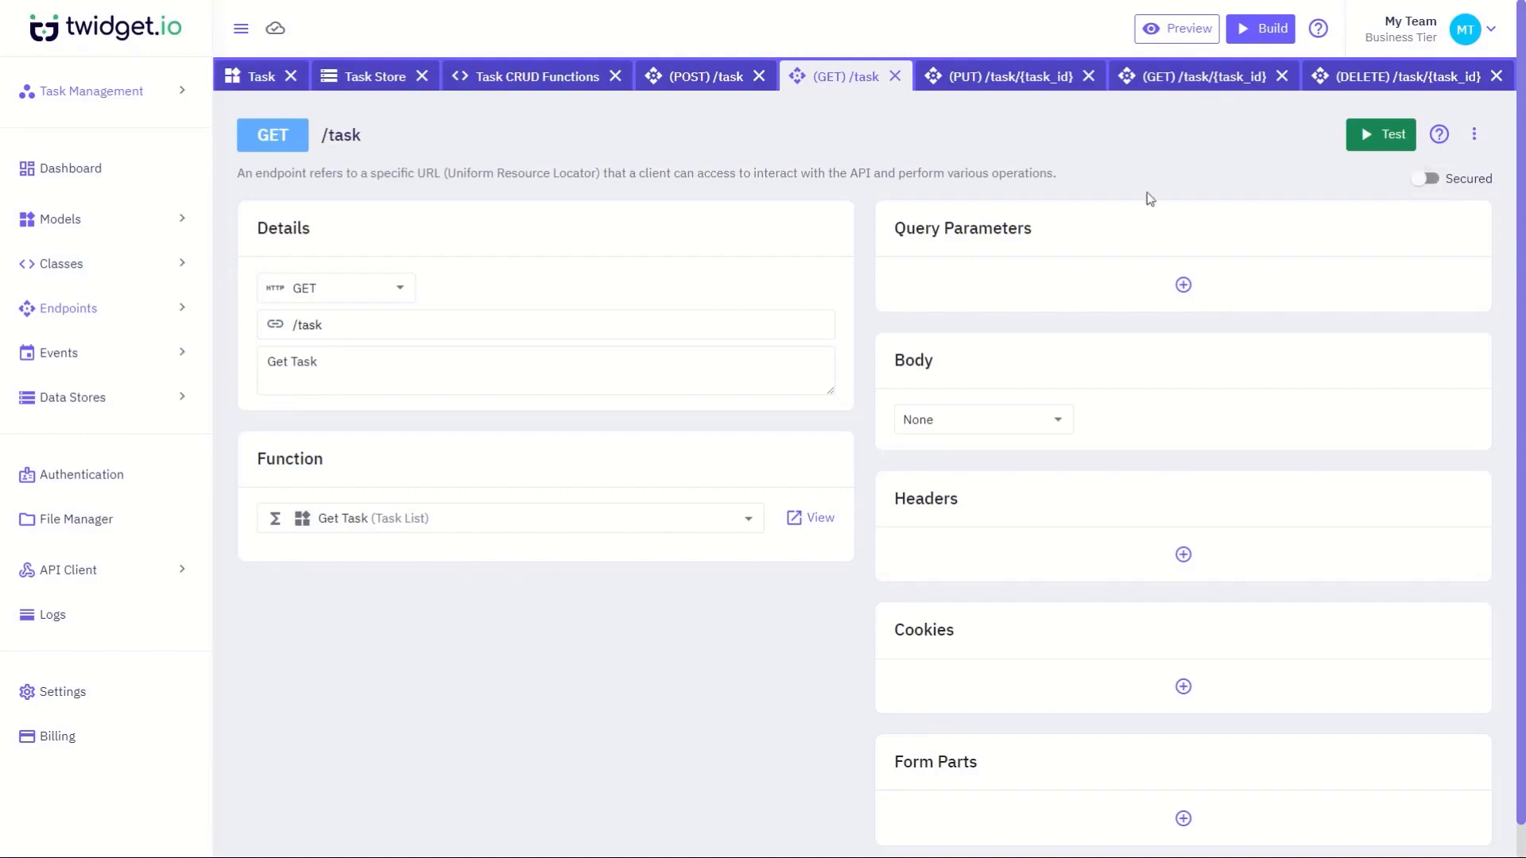
Open the Task Store data store and refresh its entries
left_click(58, 400)
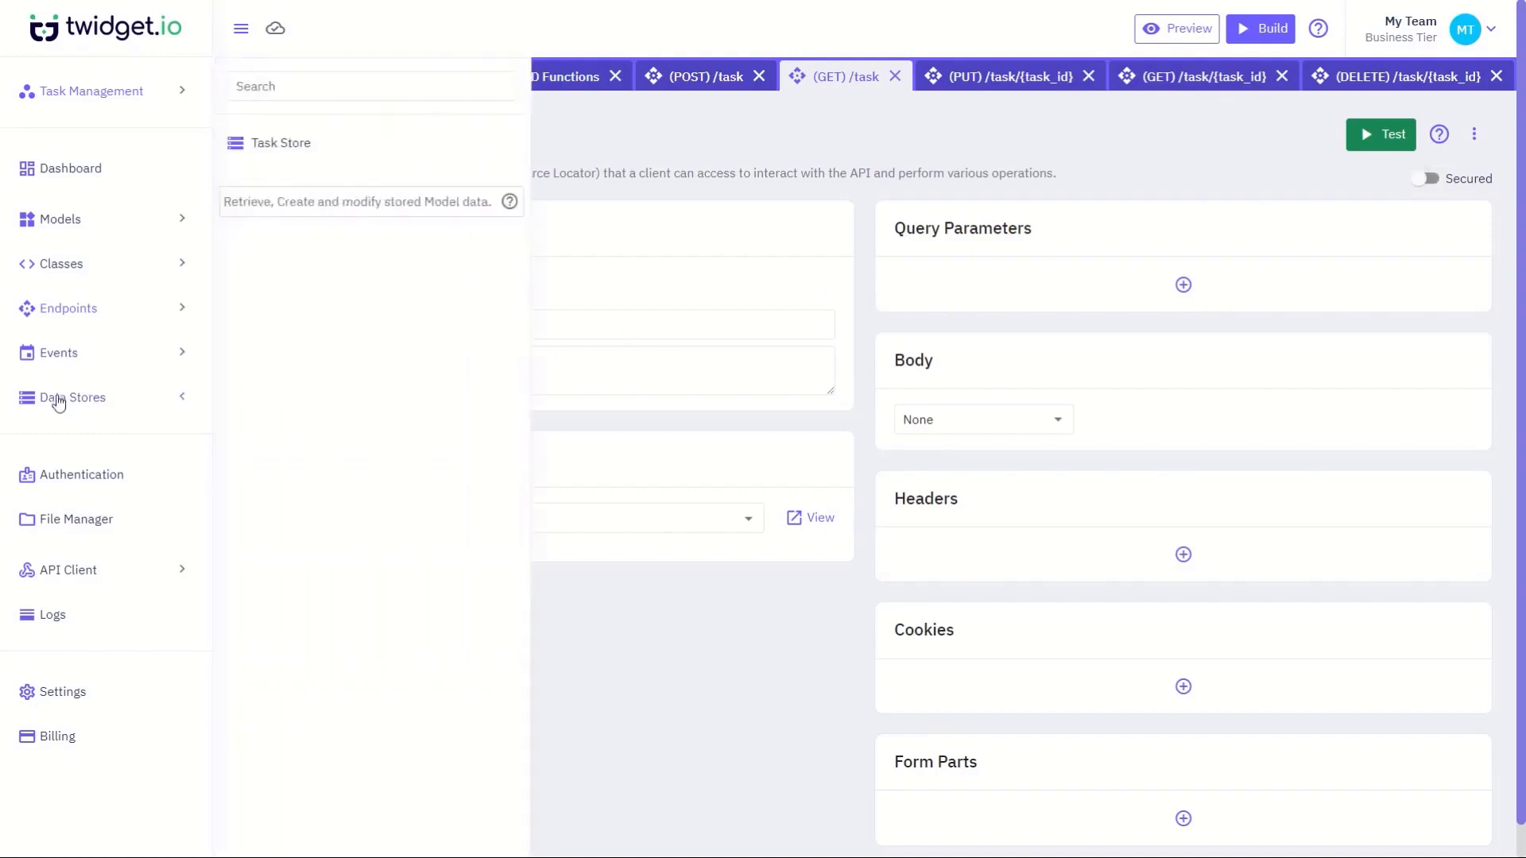
left_click(327, 138)
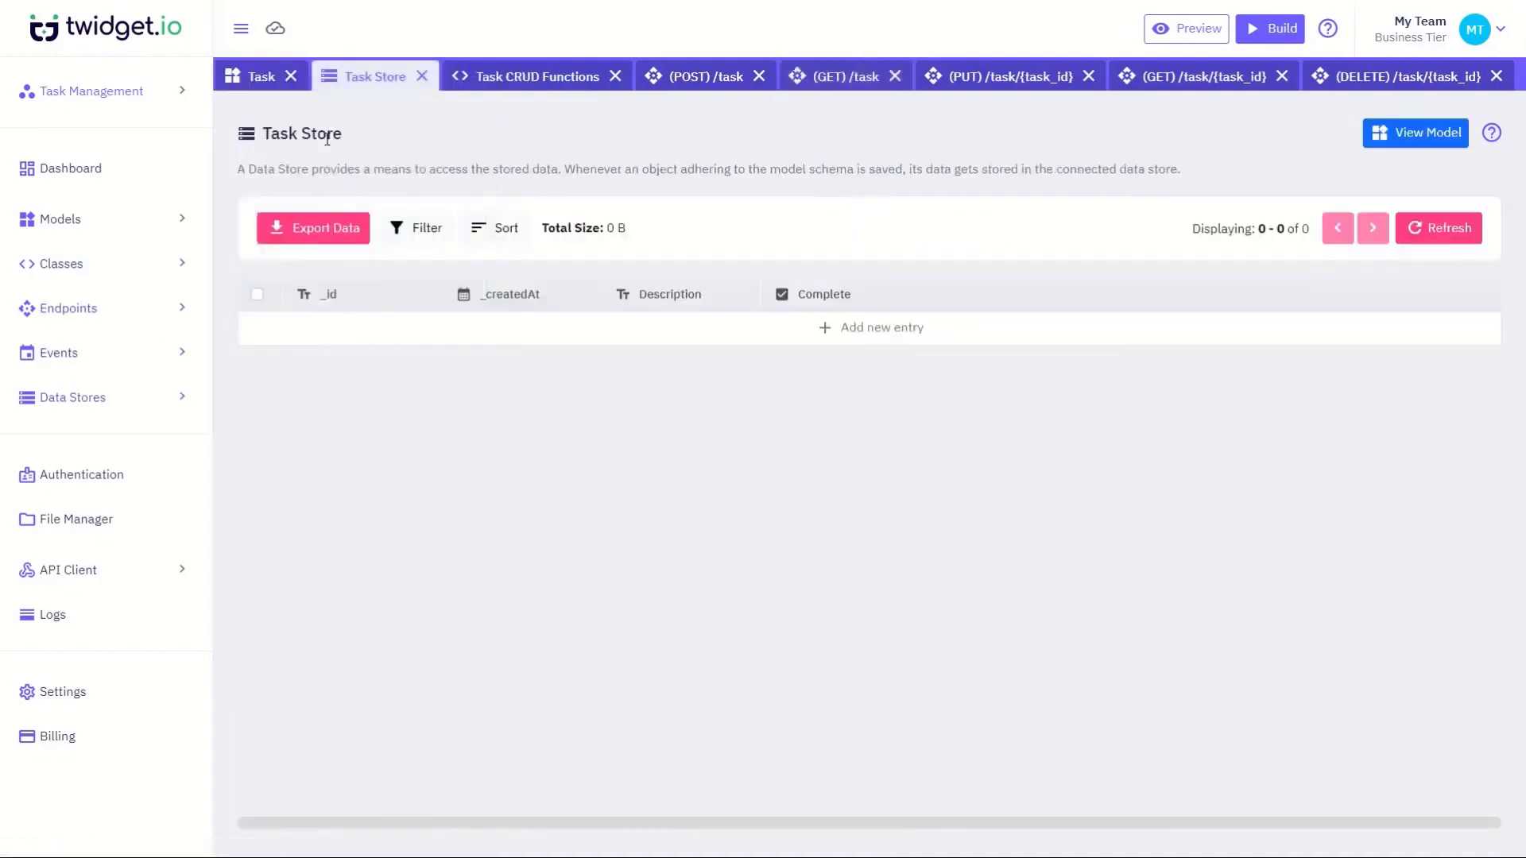
left_click(1438, 226)
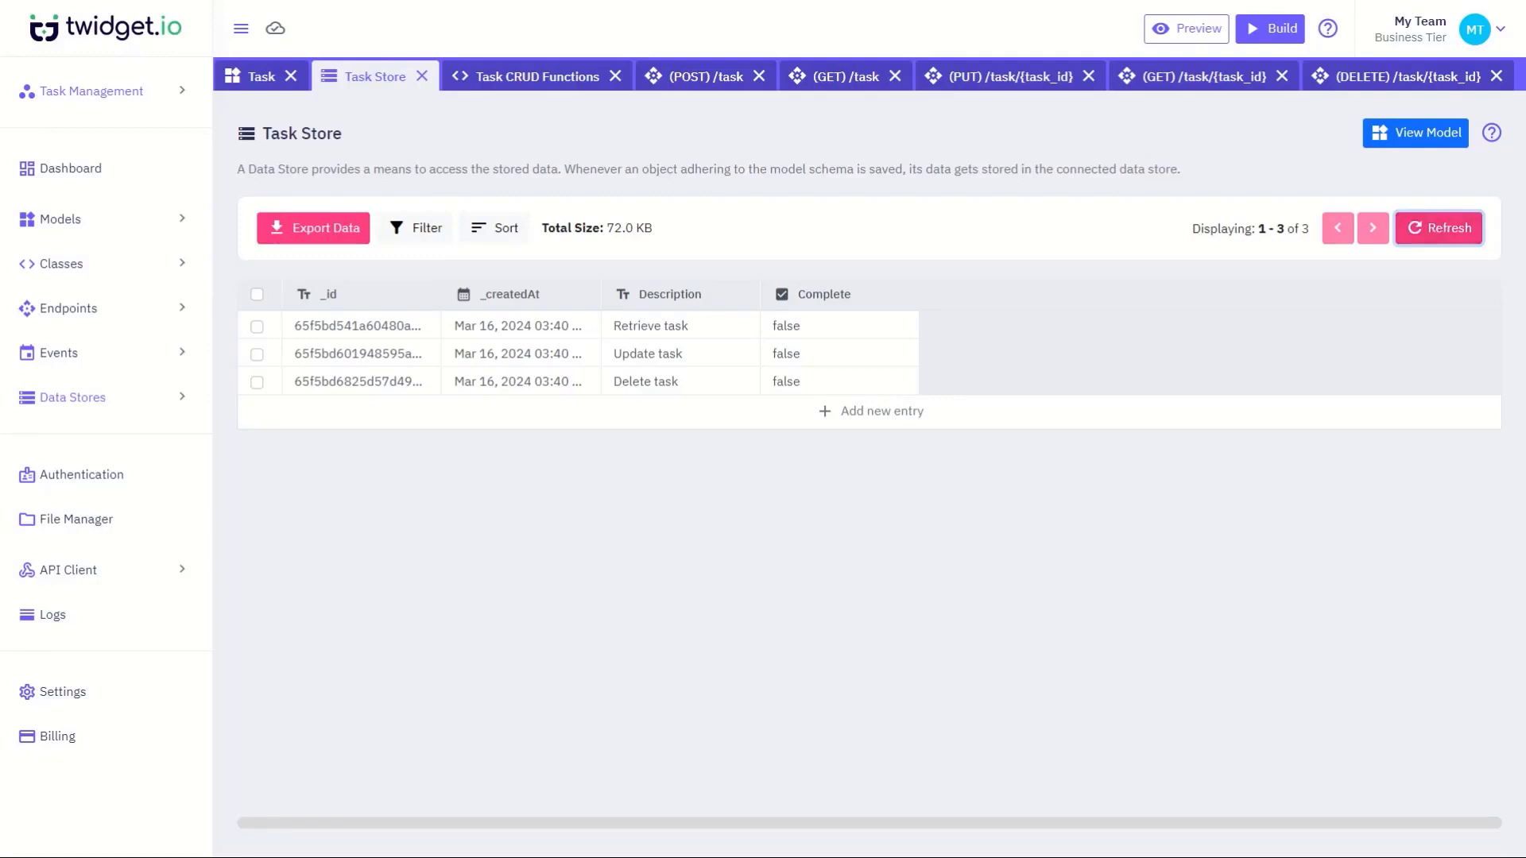
Start a build of the API and look through the build logs for its public URL
left_click(1267, 29)
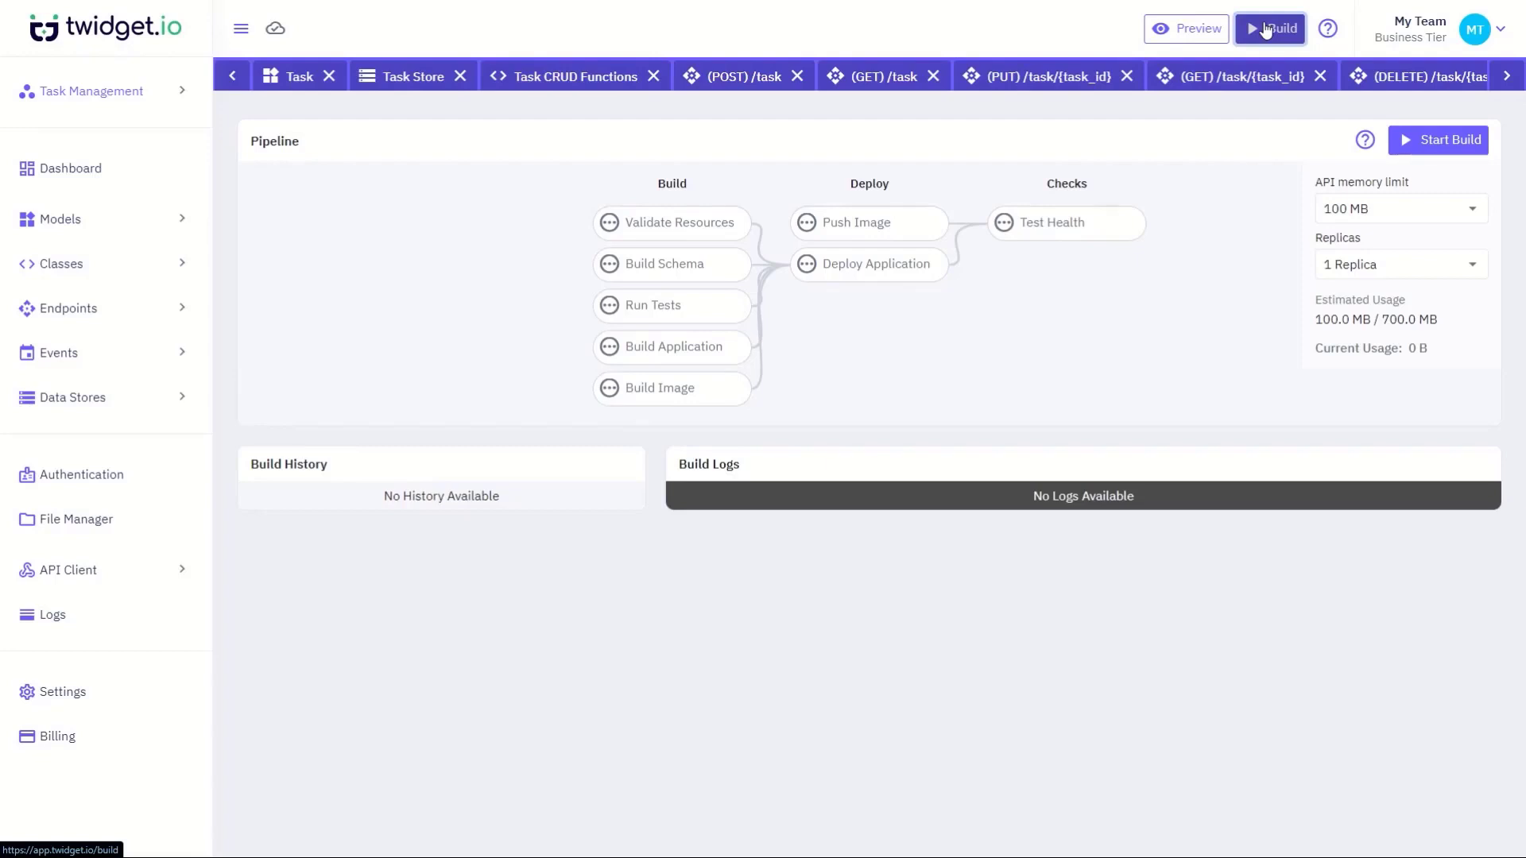
left_click(1471, 142)
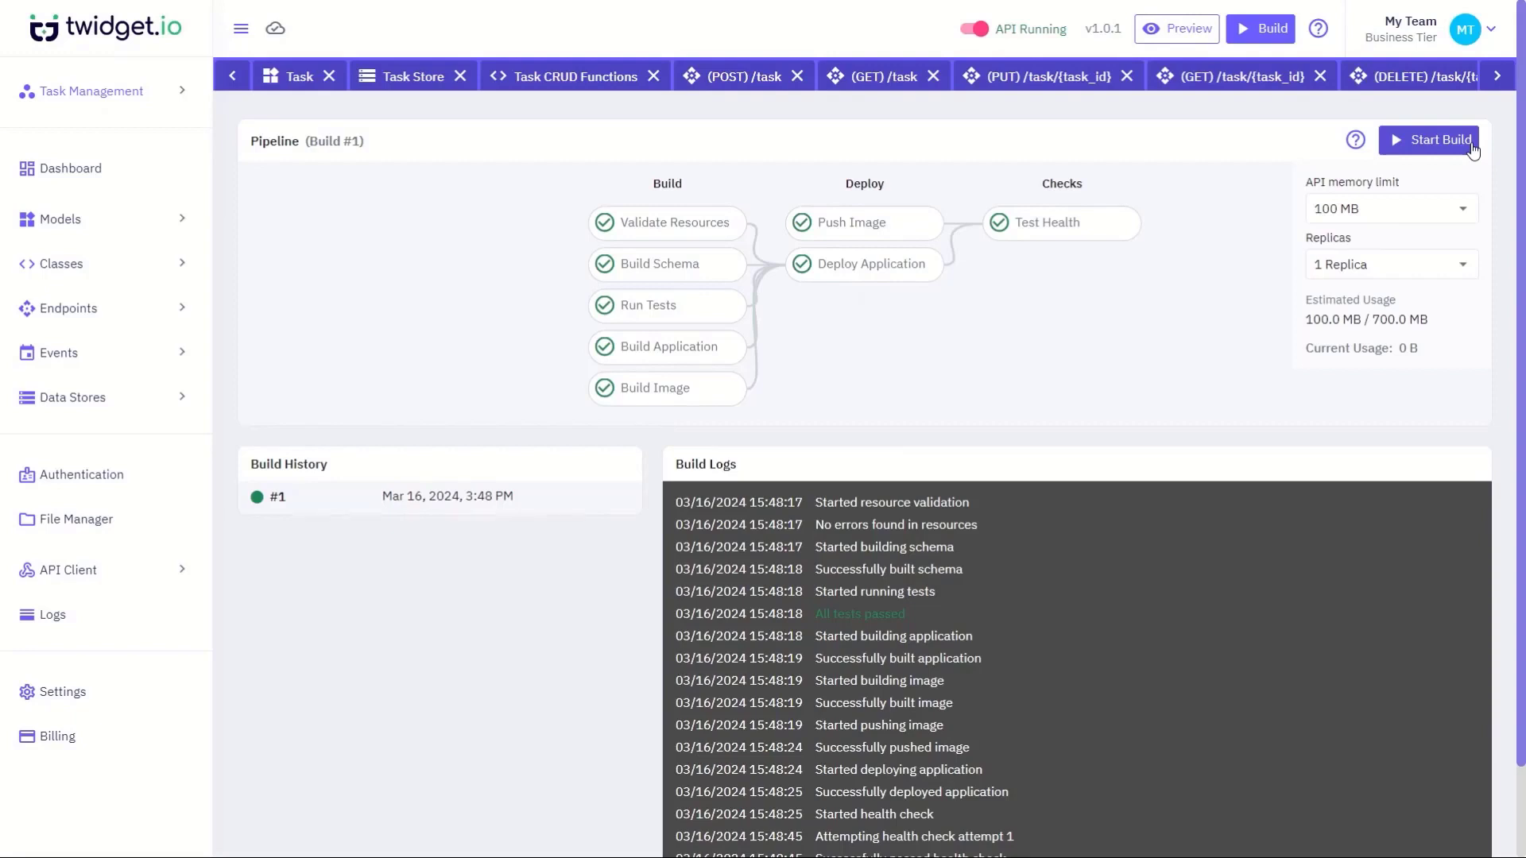
scroll(1229, 556, "down", 2)
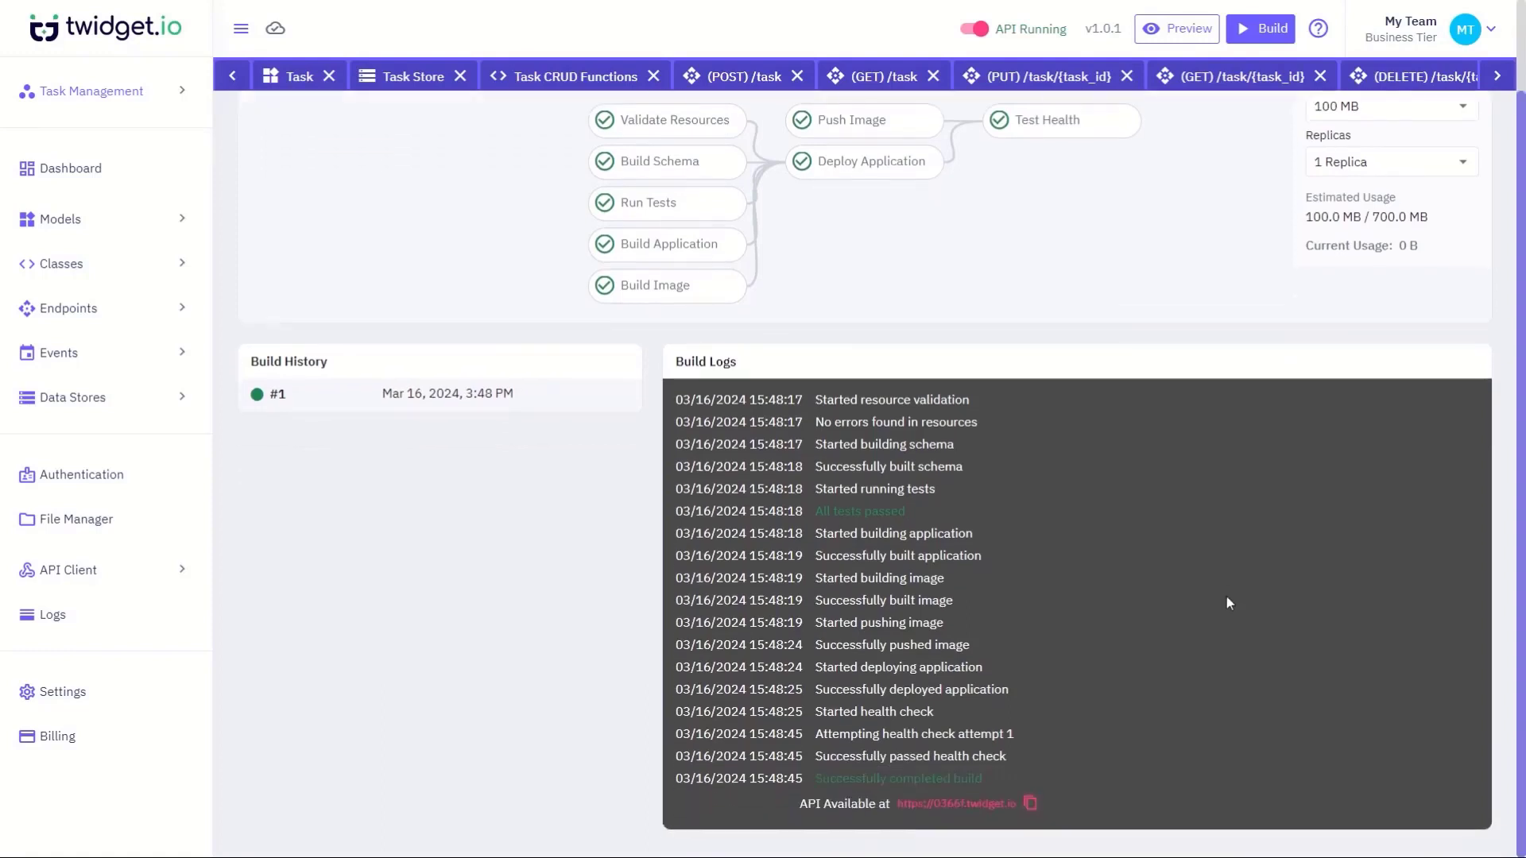
left_click(1012, 802)
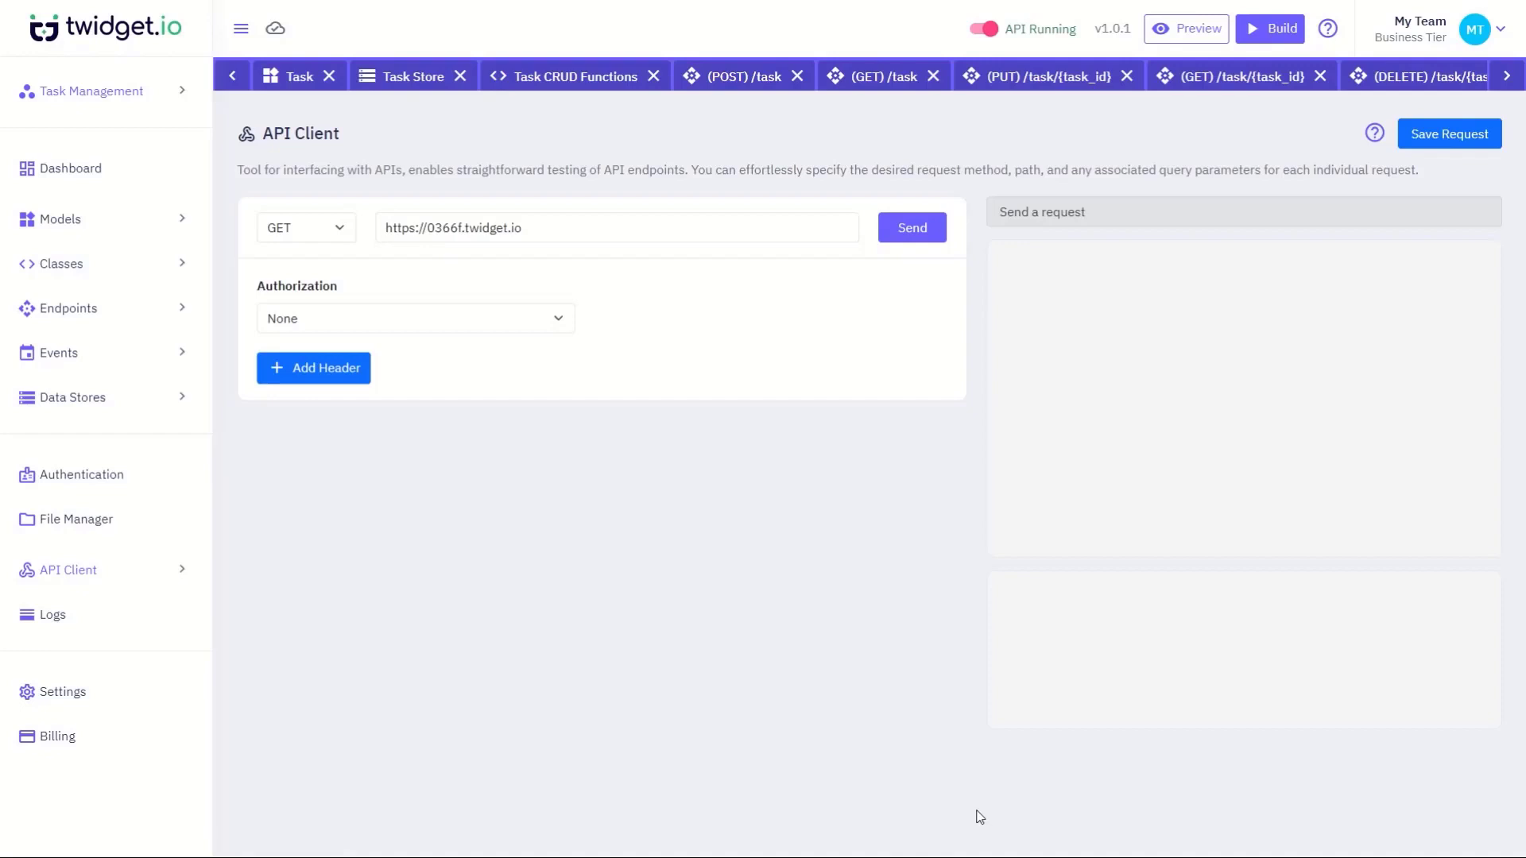
left_click(616, 233)
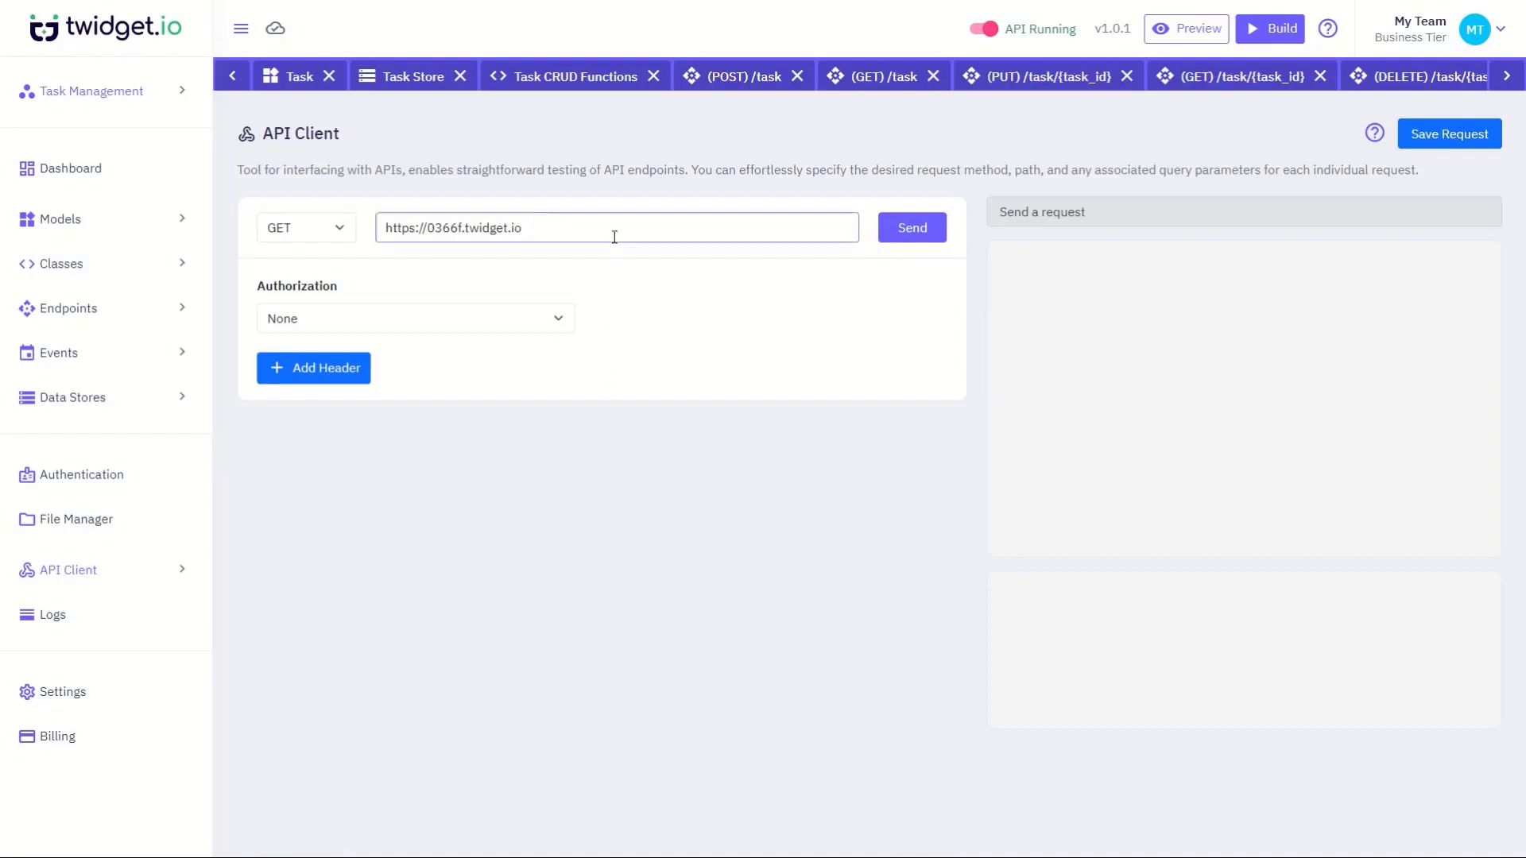
type("task")
left_click(906, 249)
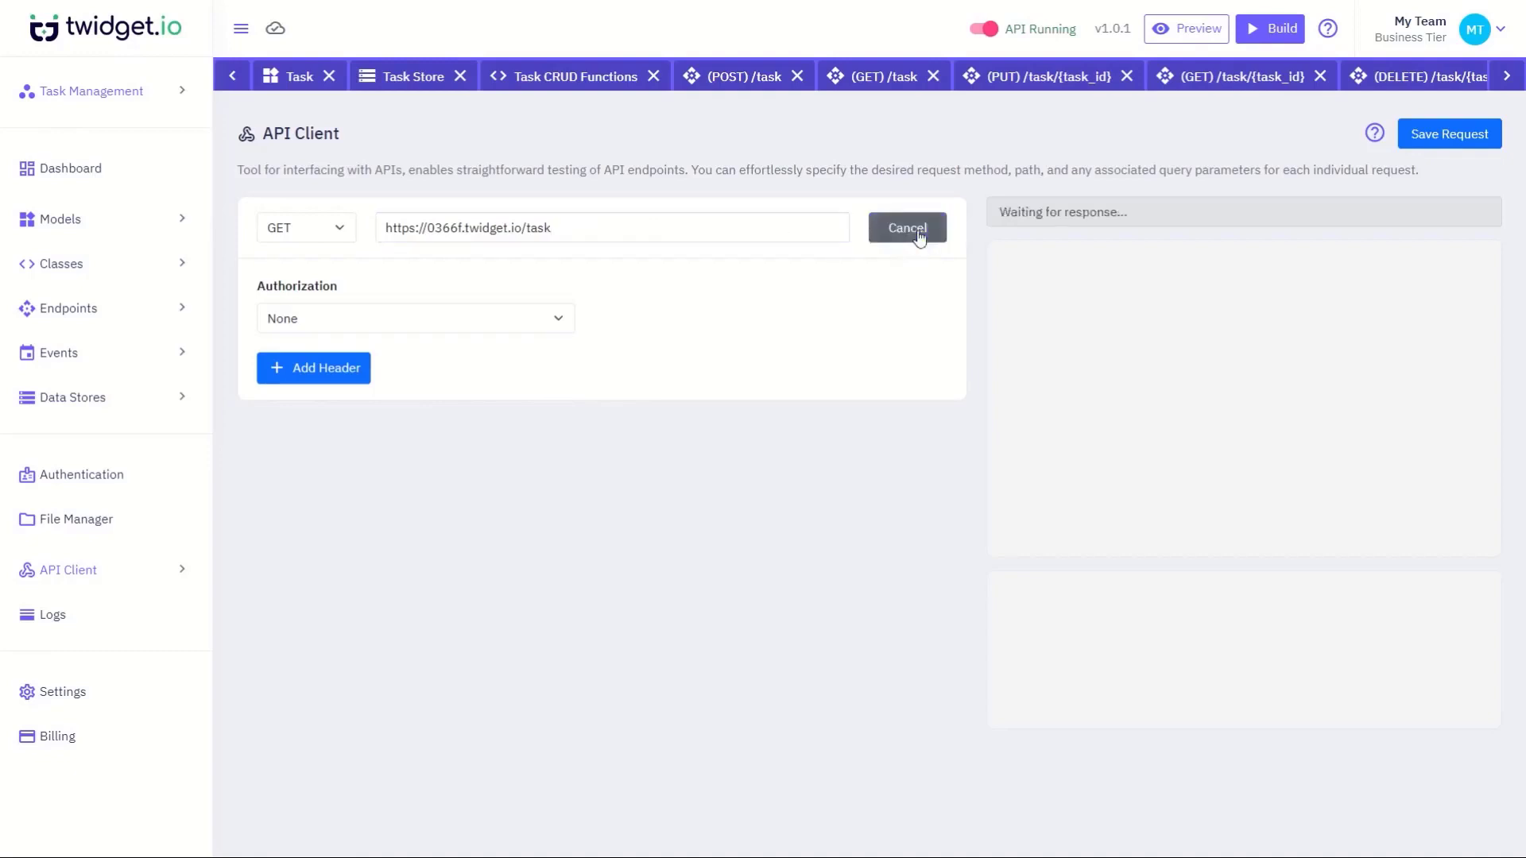